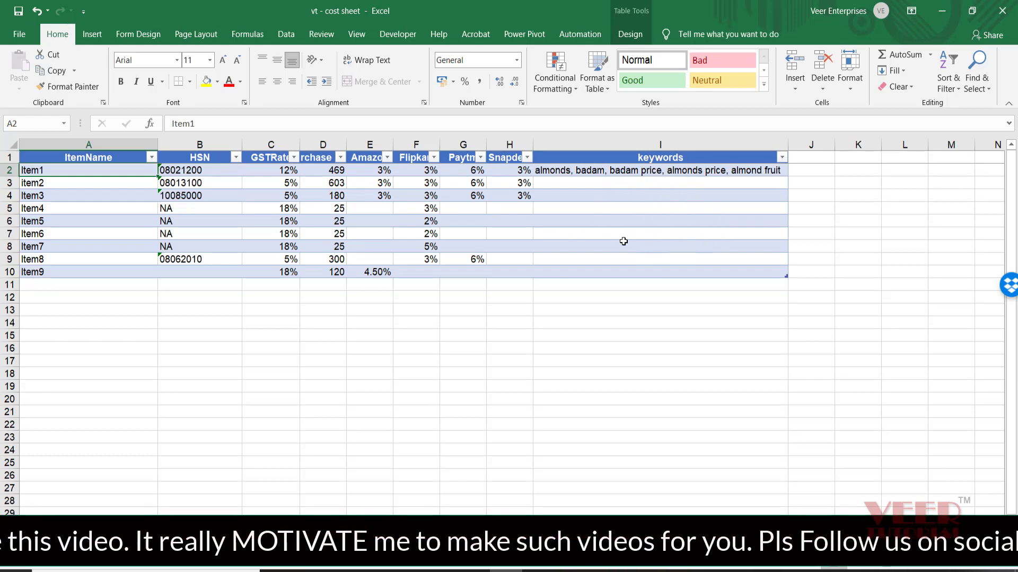
- Review the item table on the Master sheet and display its table design properties
left_click(111, 209)
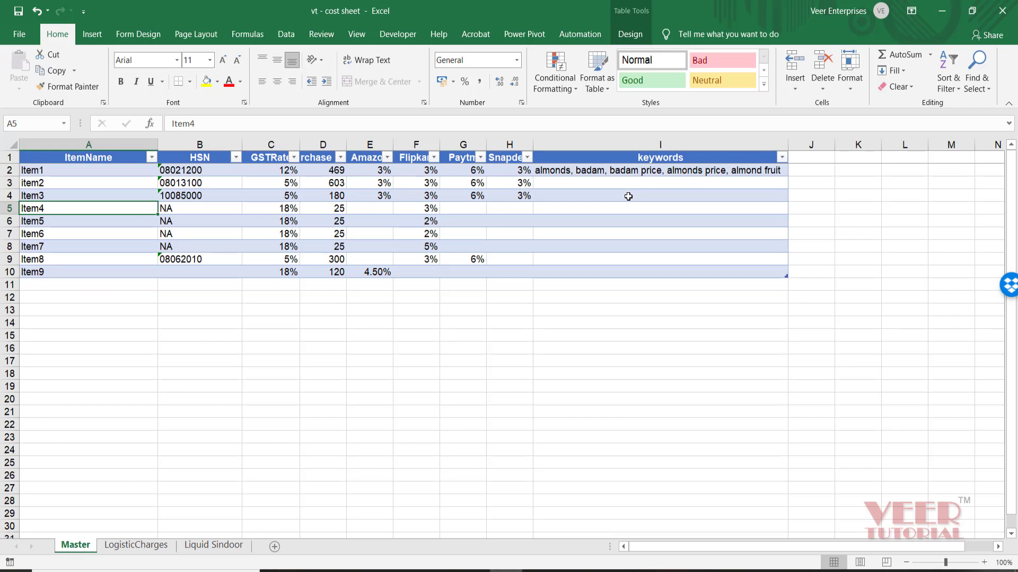
left_click(207, 196)
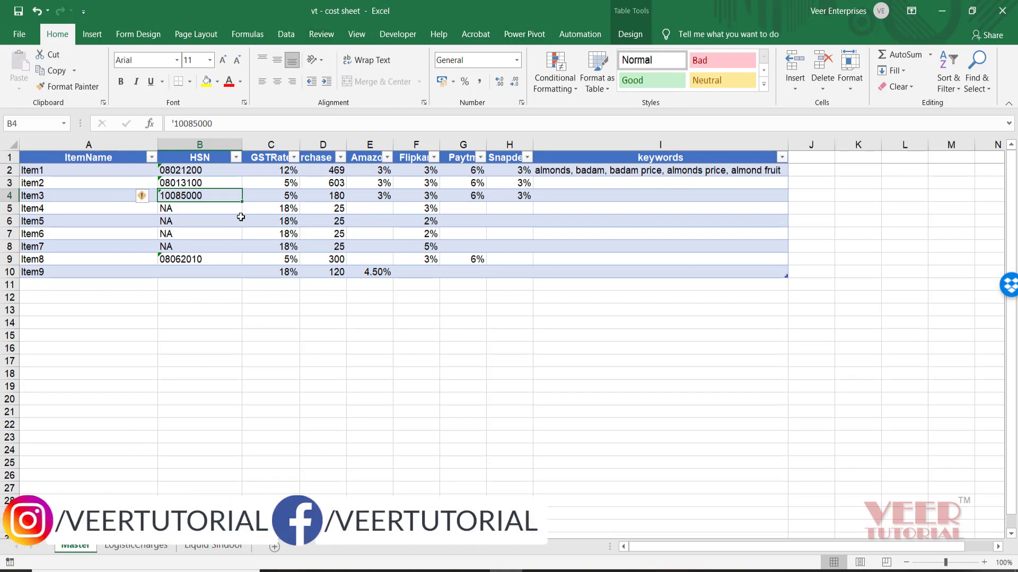
left_click(93, 35)
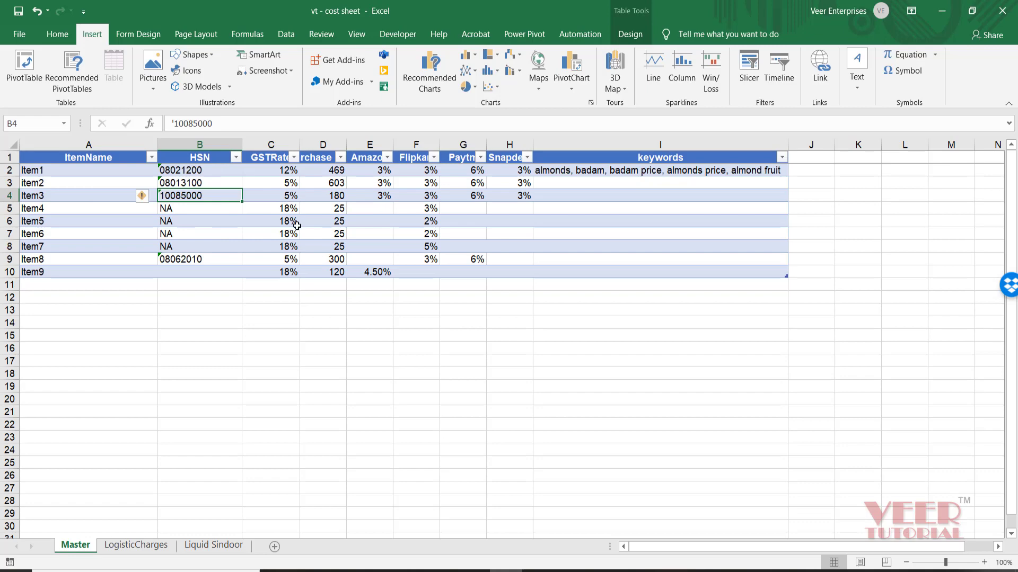
left_click(630, 34)
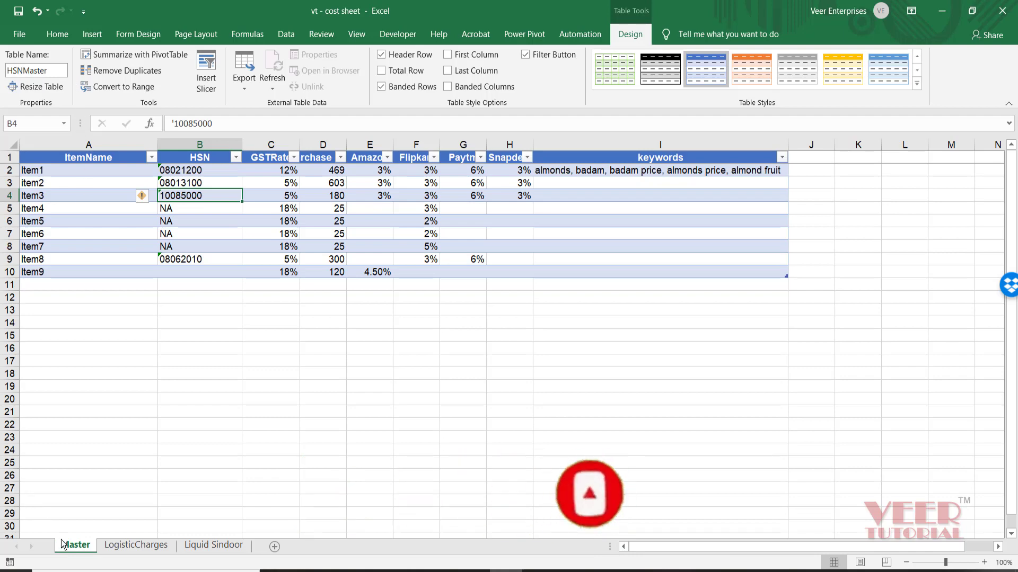
- Inspect the two weight-based charge tables on the LogisticCharges sheet, including their table names and zone rates
left_click(138, 546)
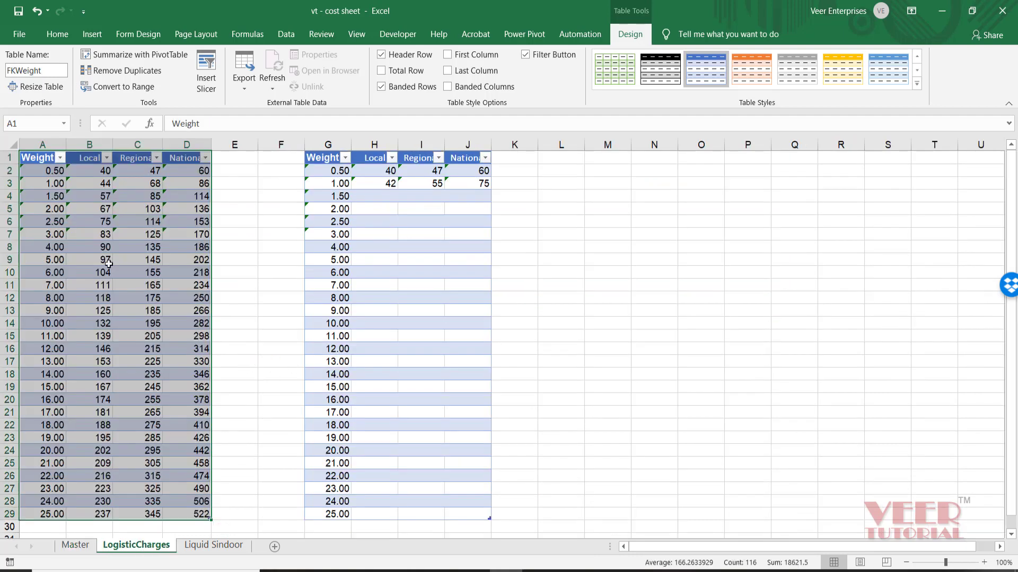
left_click(90, 248)
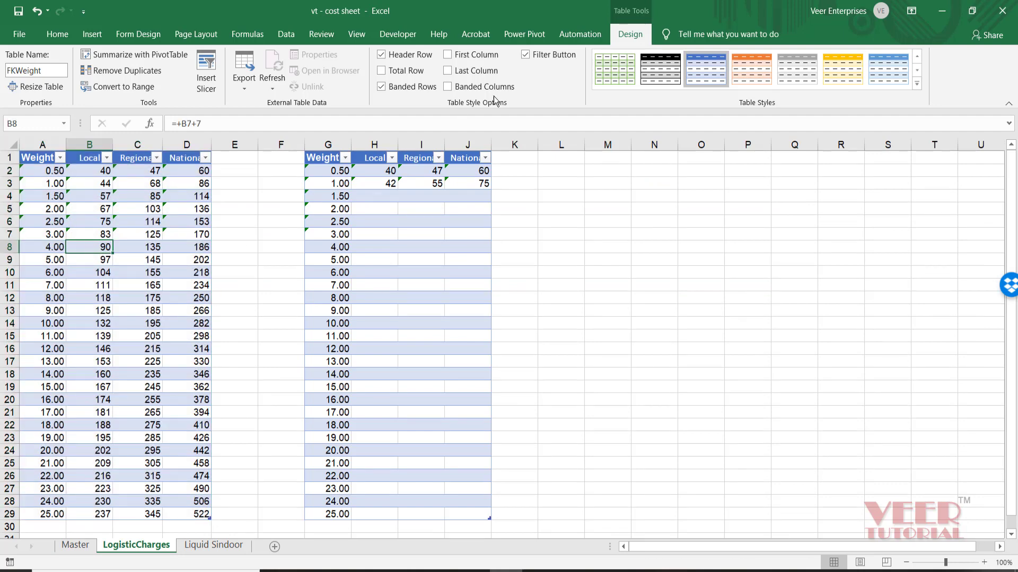
double_click(27, 74)
type("PTWeight")
left_click(402, 254)
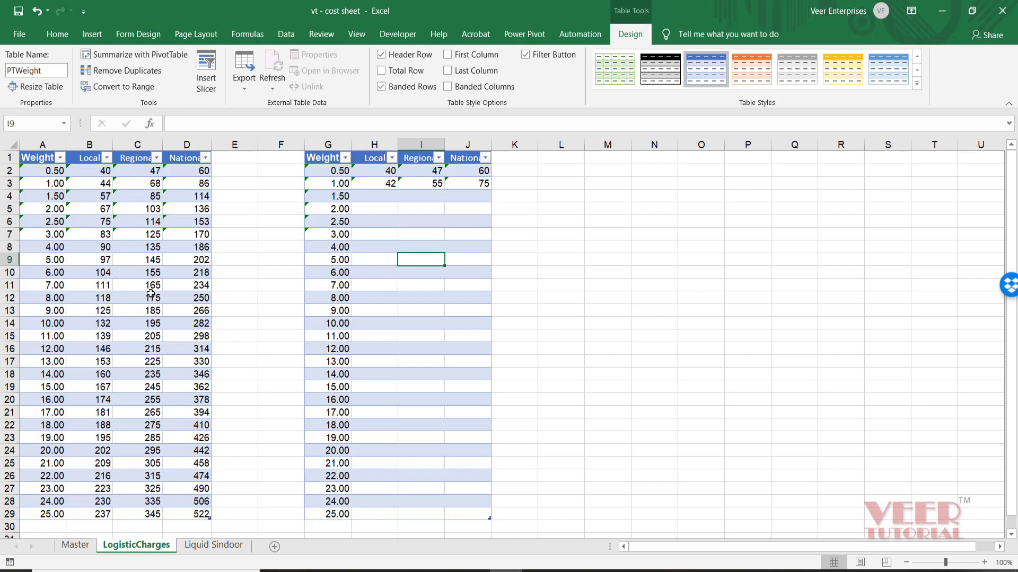
scroll(151, 293, "down", 3)
scroll(122, 305, "up", 3)
- Set the item name in C1 of the Liquid Sindoor sheet to Item2
left_click(225, 544)
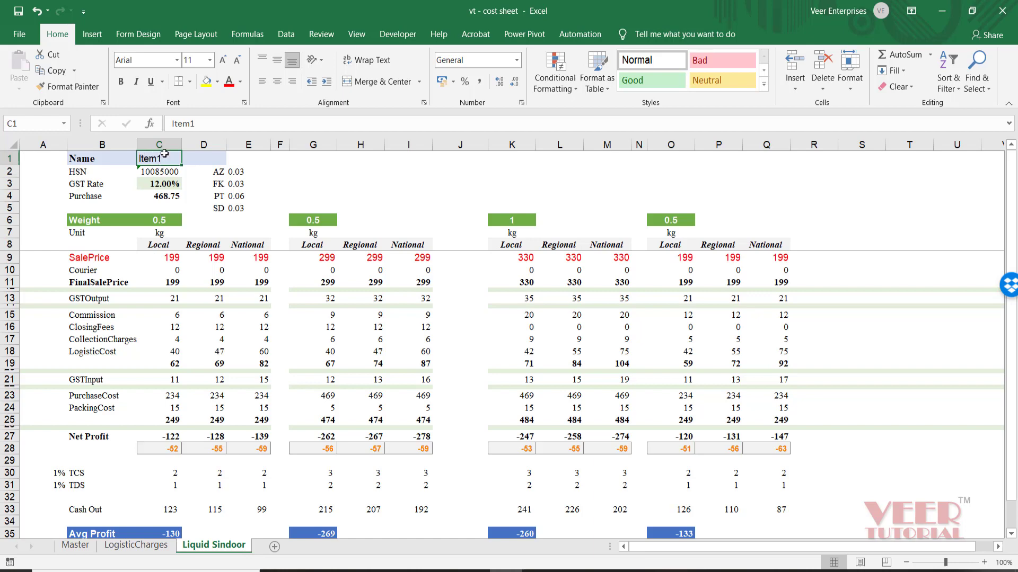
key("F2")
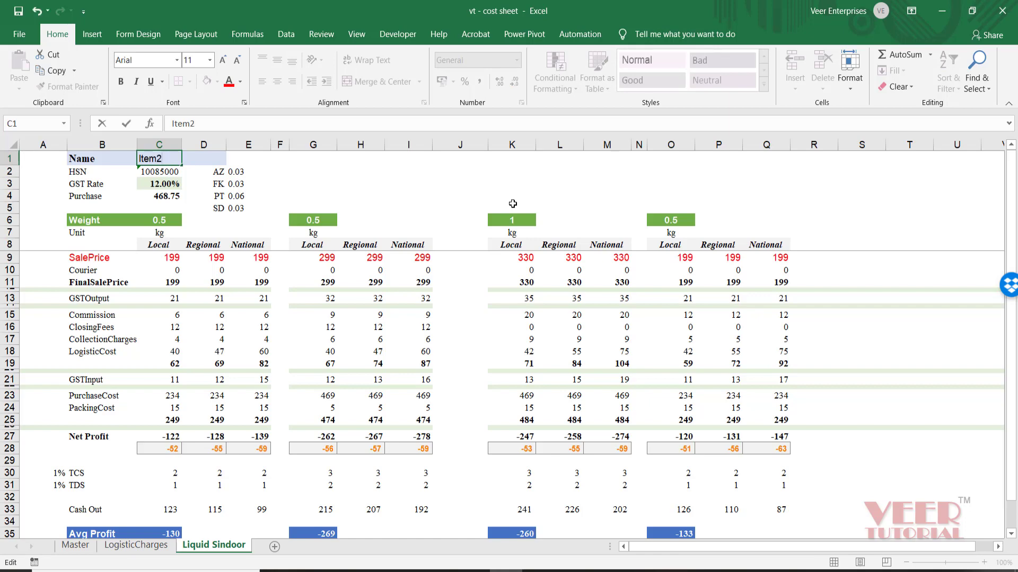
key("Escape")
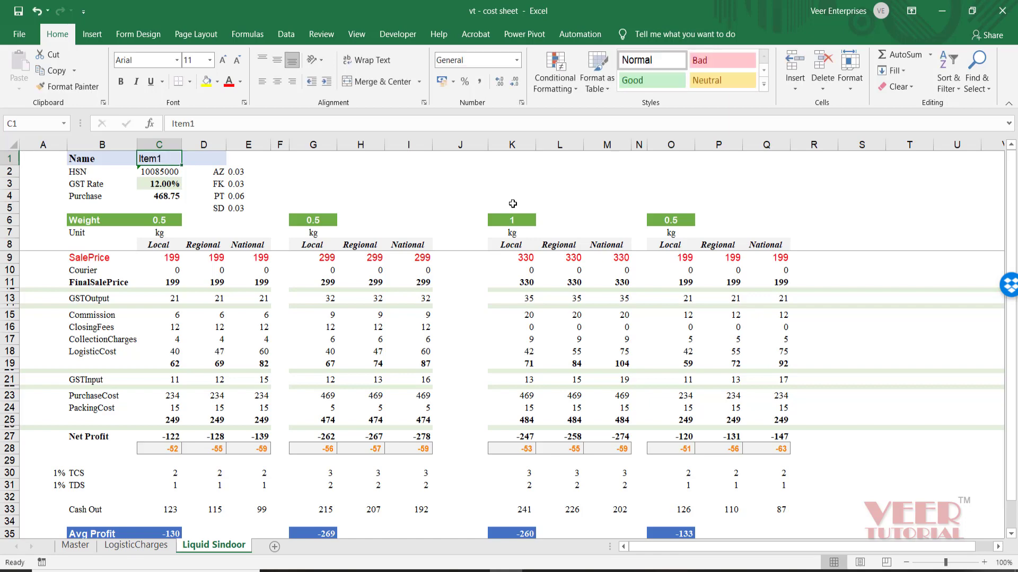
key("F2")
key("BackSpace")
type("2")
key("Return")
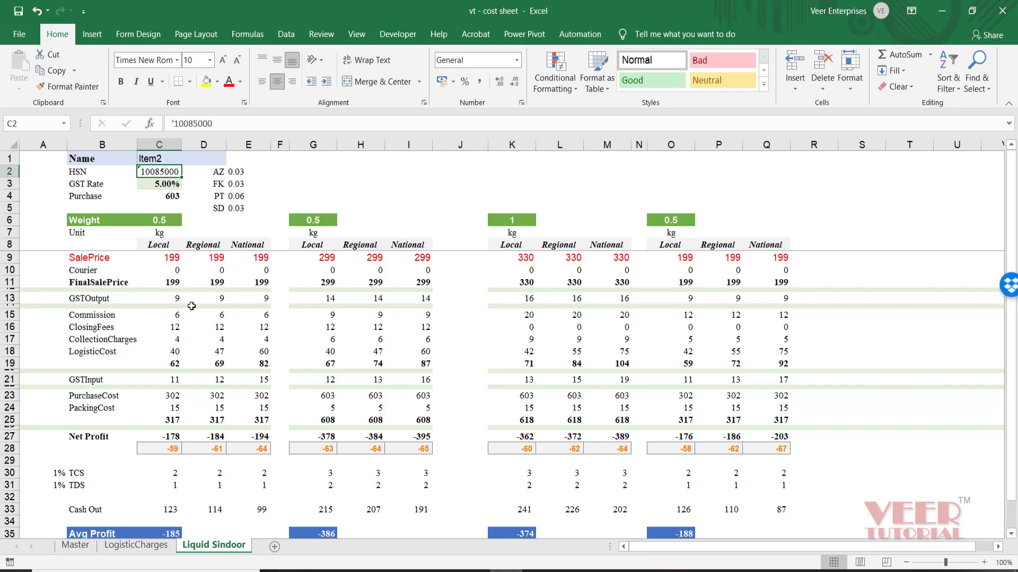
- Inspect the first block's weight and Local sale price cells and the AZ rate's lookup formula in E2
left_click(168, 223)
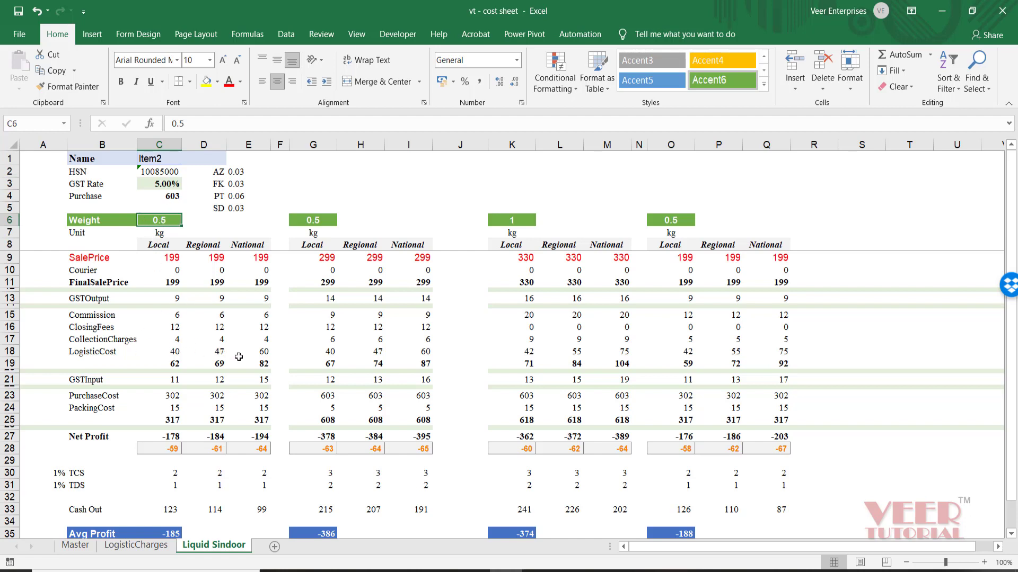
left_click(168, 260)
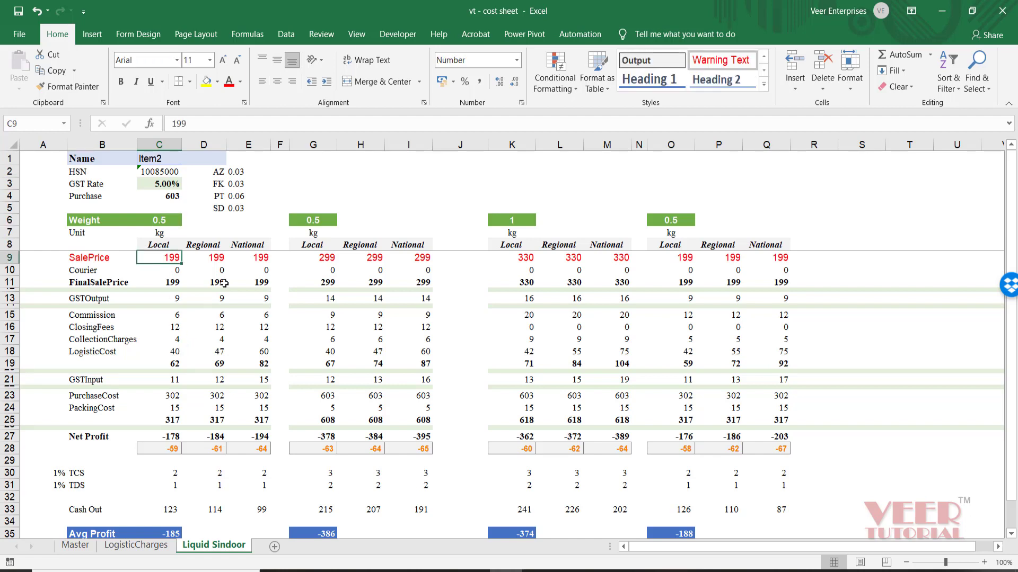
left_click(236, 173)
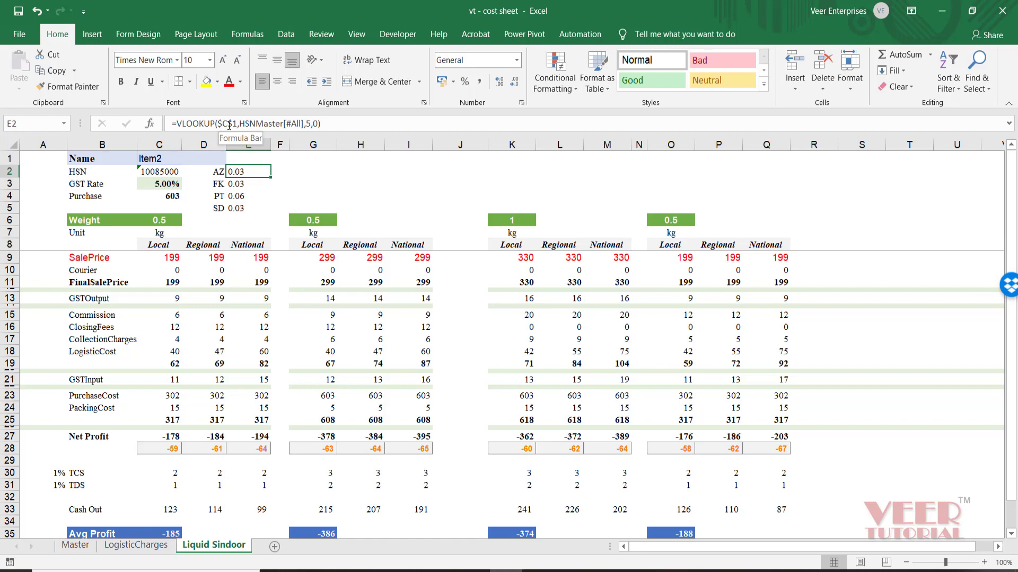
key("F2")
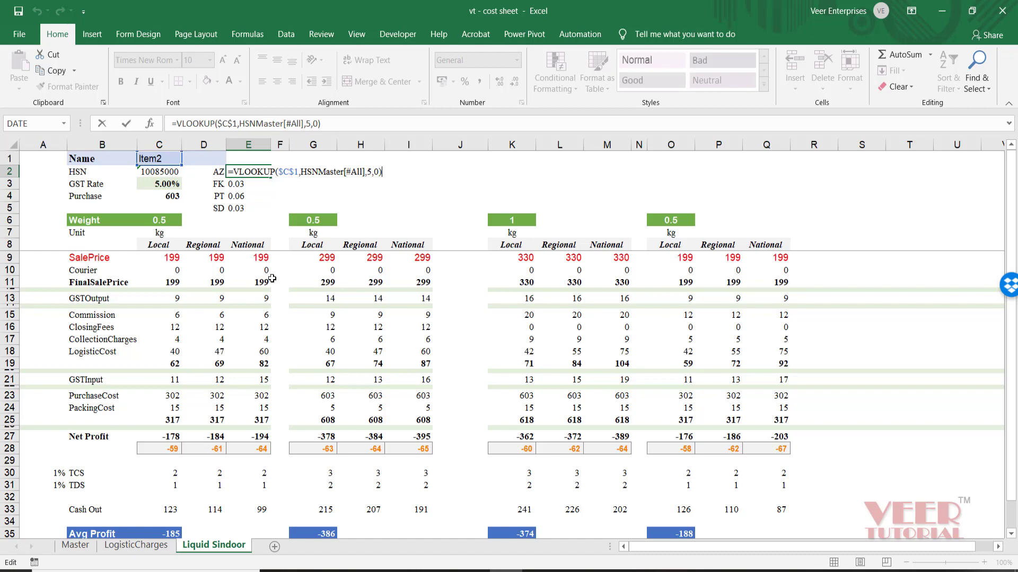
key("Escape")
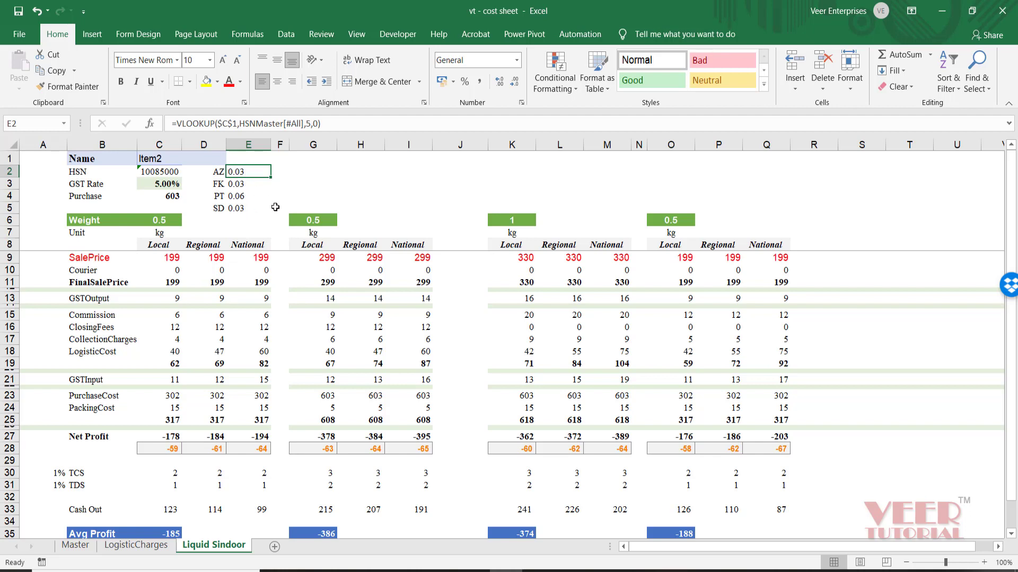
- Review the Local, Regional and National headings and the sale prices beneath them in the first weight block
key("Down")
key("Down")
key("Down")
key("Down")
key("Down")
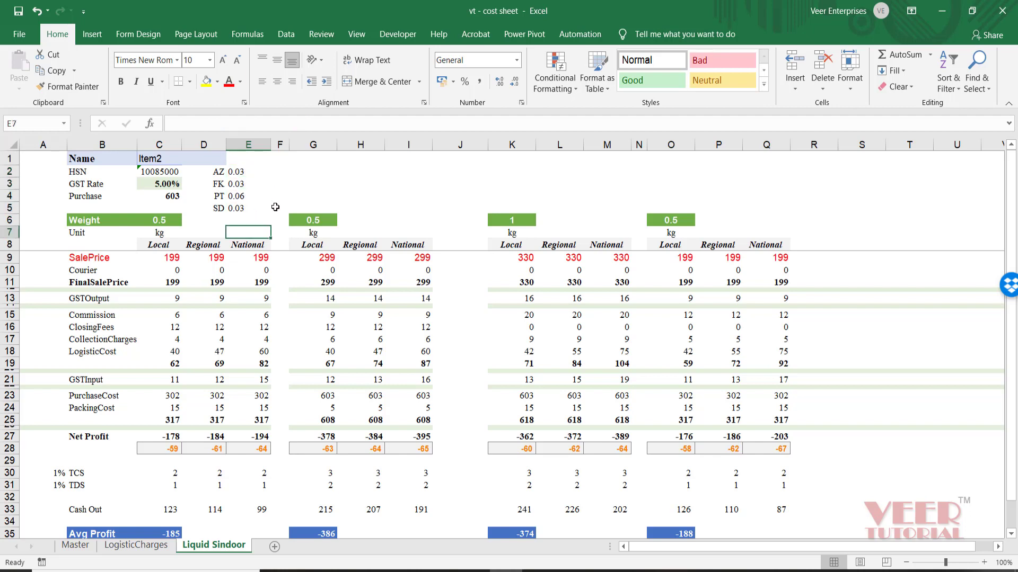
key("Down")
key("Left")
key("Left")
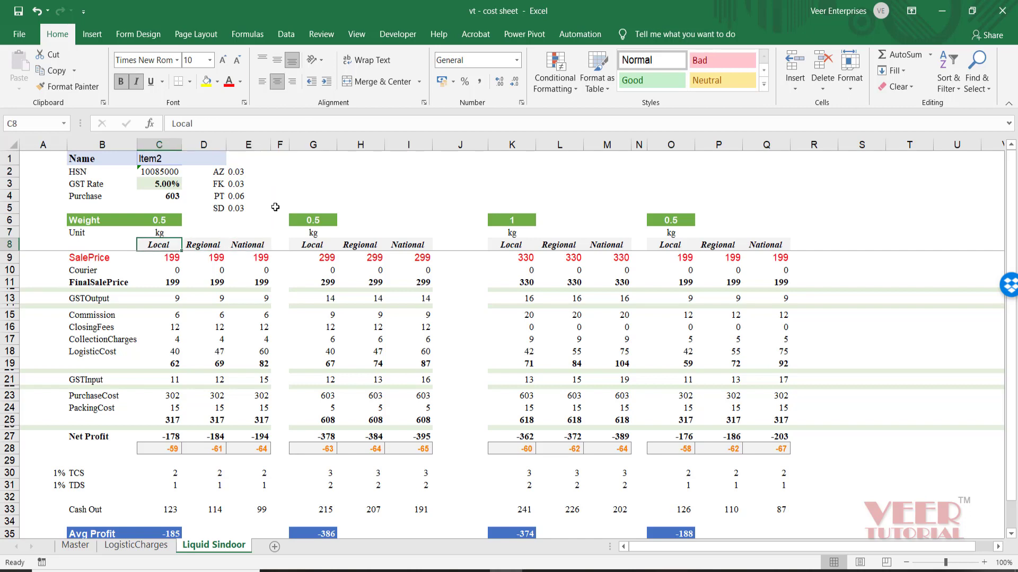
key("Right")
key("Right")
key("Left")
key("Left")
key("Down")
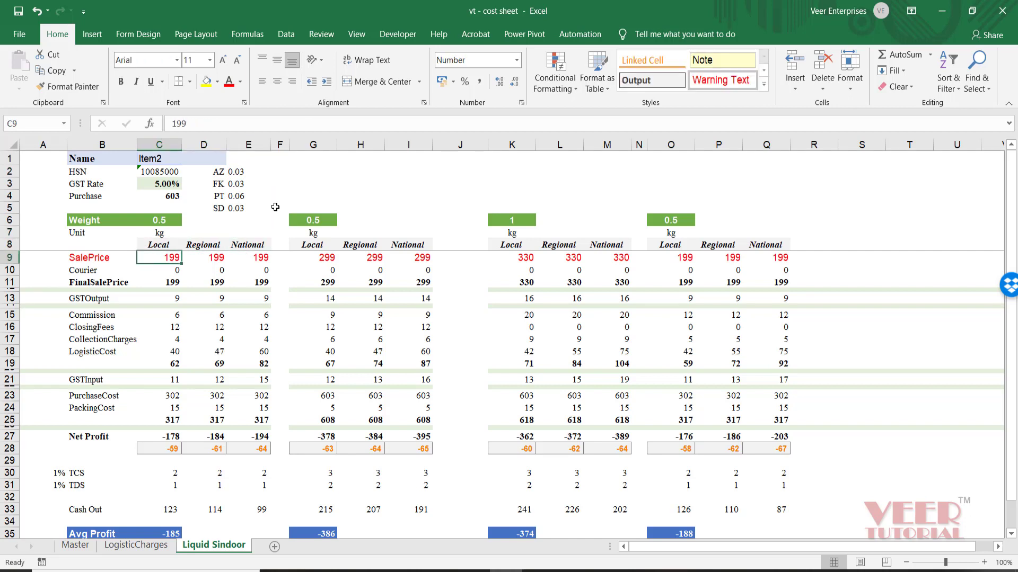
key("Right")
key("Right")
key("Left")
key("Left")
key("F2")
key("Return")
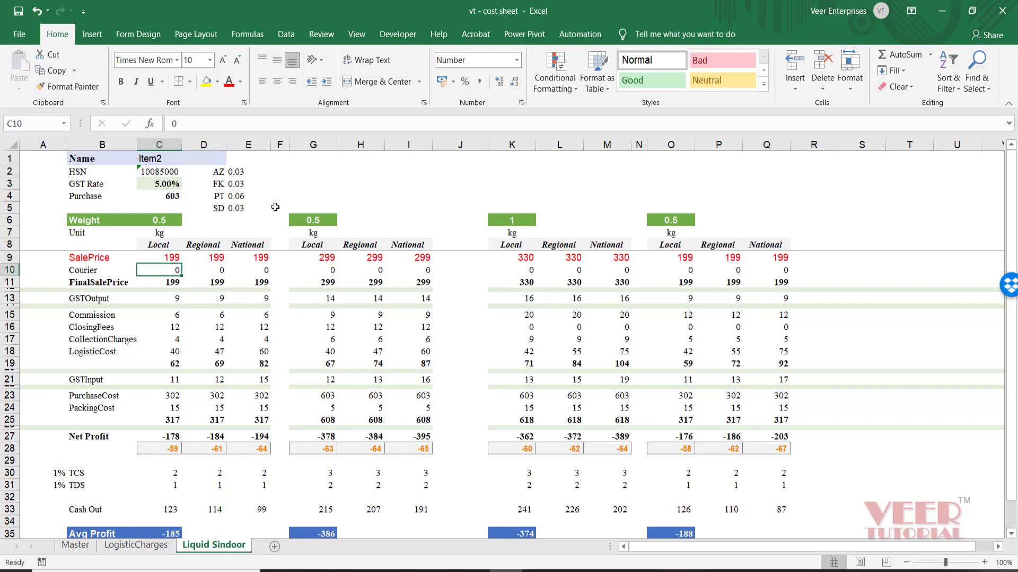
- Examine the Local FinalSalePrice formula in C11 and the cells referenced by the GSTOutput formula in C13
key("Down")
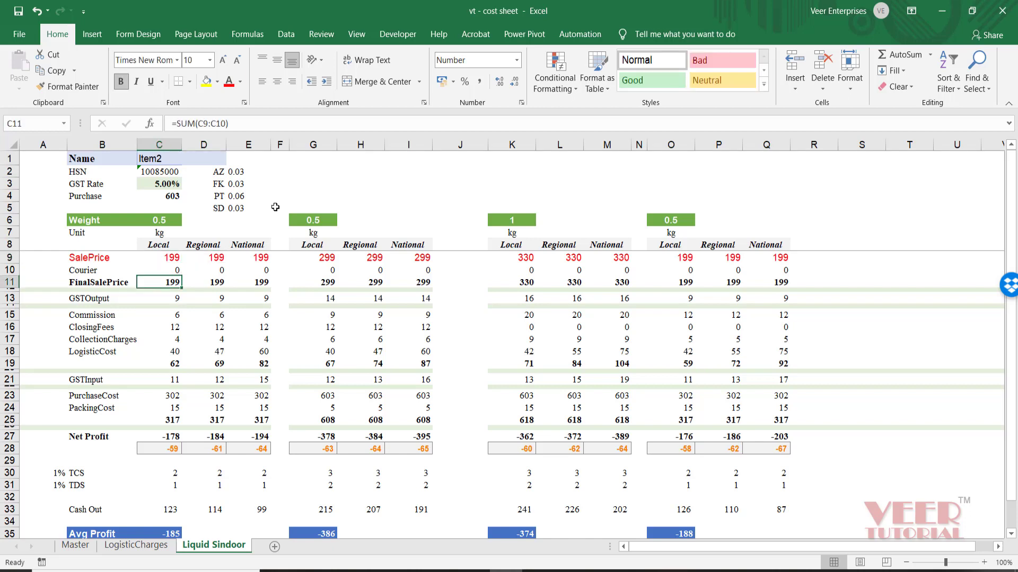
key("Down")
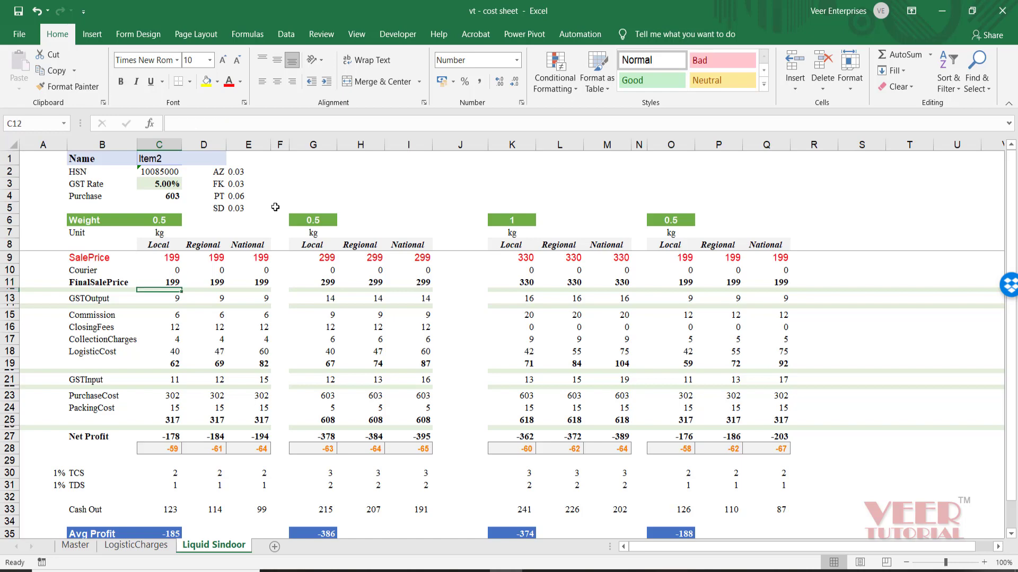
key("Down")
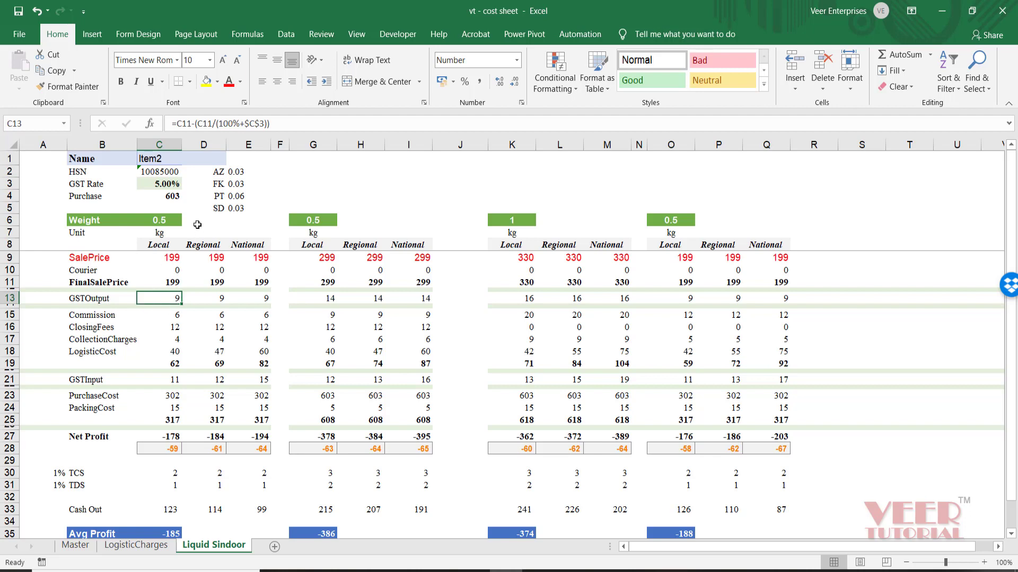
key("F2")
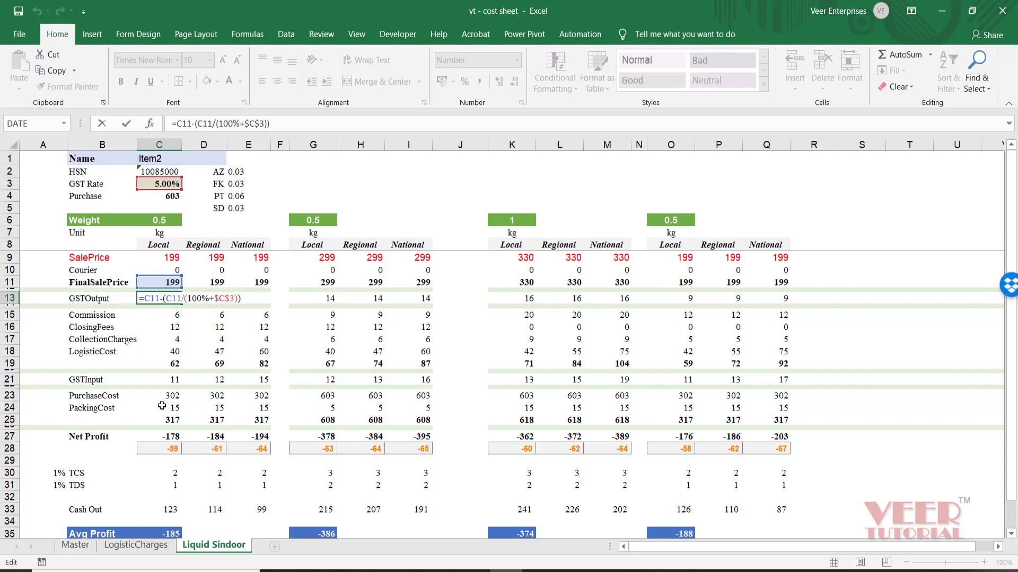
key("Escape")
key("F2")
key("Escape")
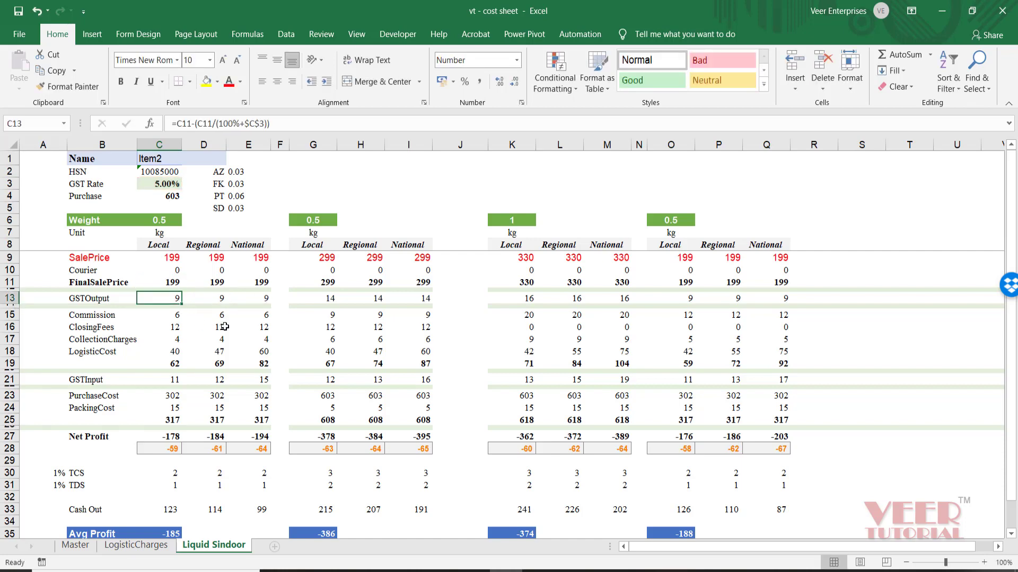
- Recheck the Local column cells from the weight and sale price down to FinalSalePrice and GSTOutput
key("Up")
key("Up")
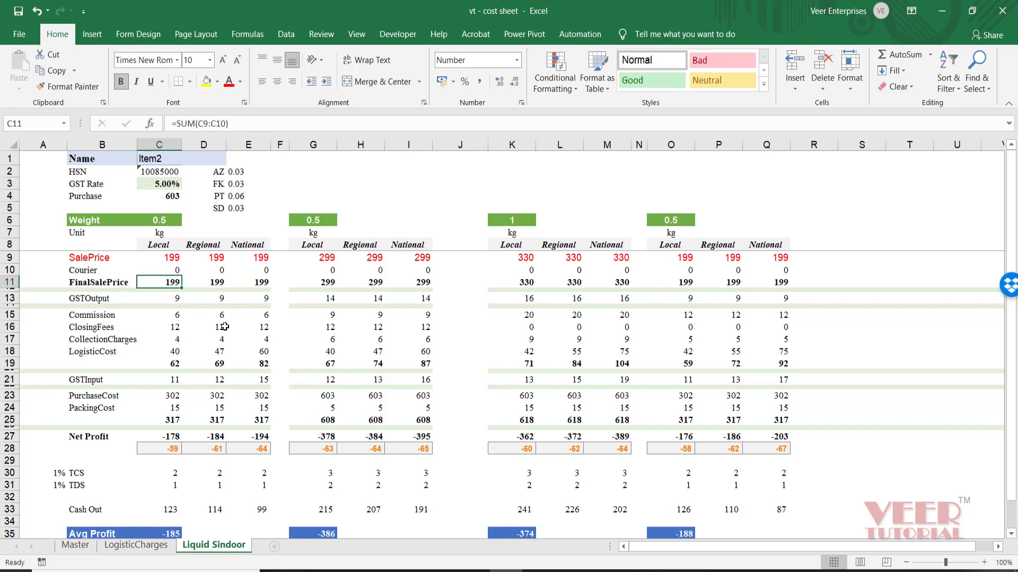
key("Up")
key("Up")
key("Up")
key("Up")
key("Up")
key("Up")
key("Up")
key("Up")
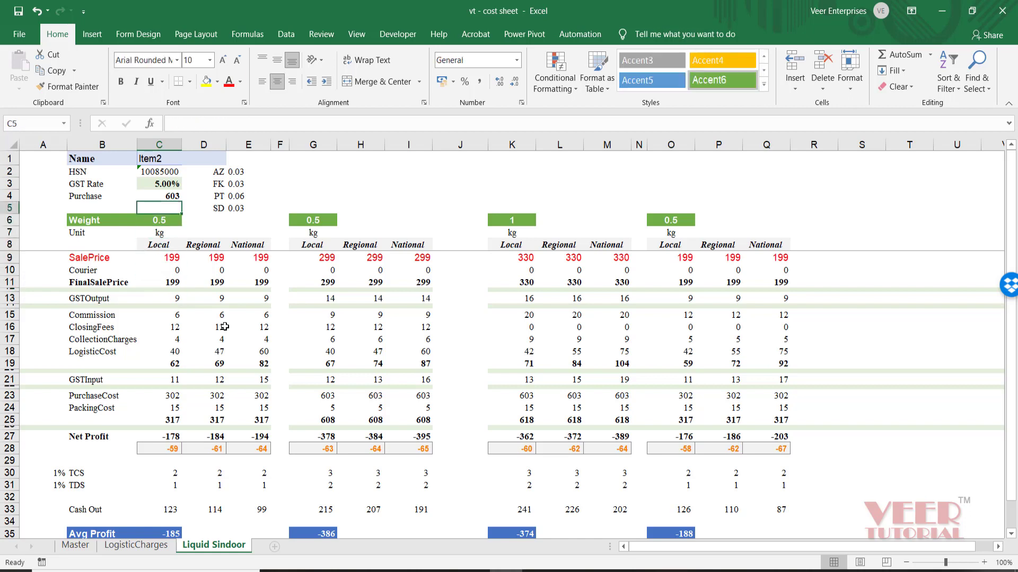
key("Down")
key("Down")
key("Down")
key("Down")
key("Down")
key("Down")
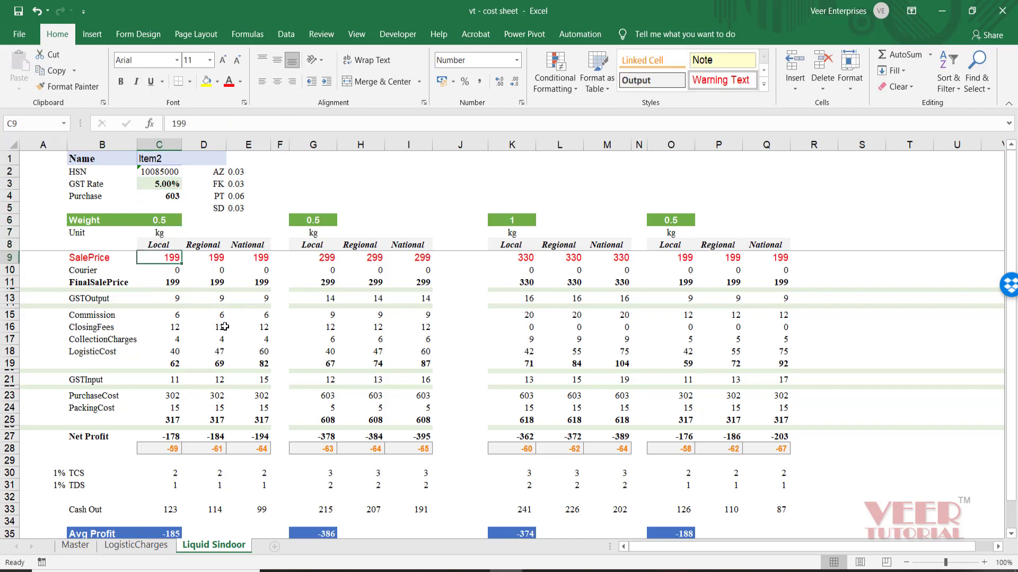
key("Down")
key("Down")
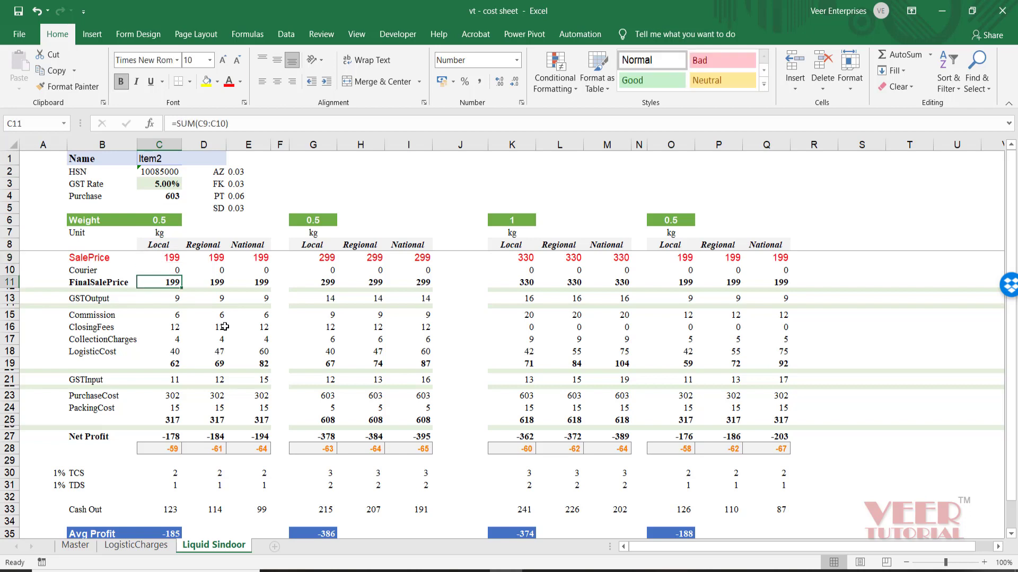
key("Down")
key("Down")
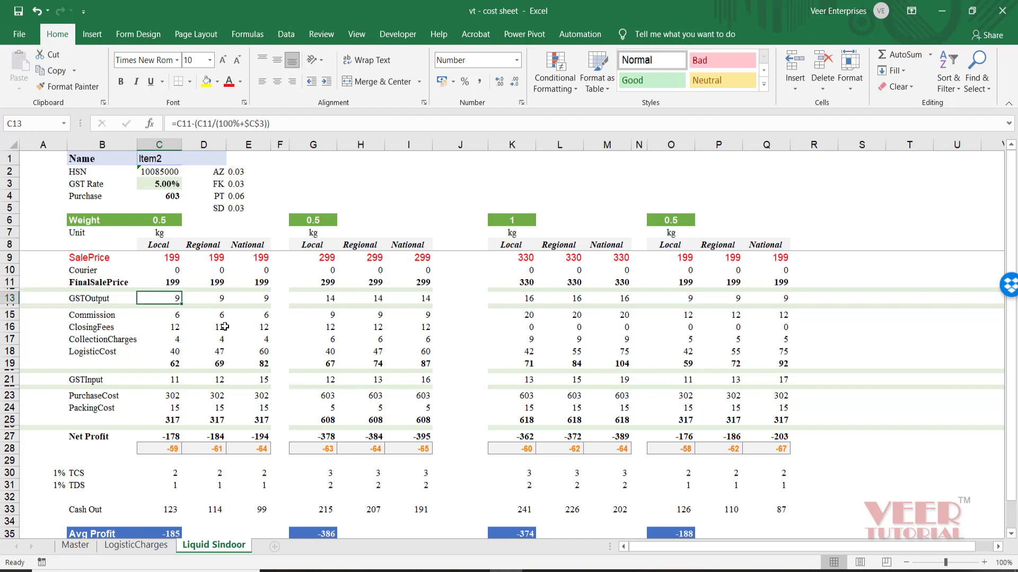
- Examine the Local formulas for Commission, ClosingFees, CollectionCharges and LogisticCost in C15 to C18
key("Down")
key("Down")
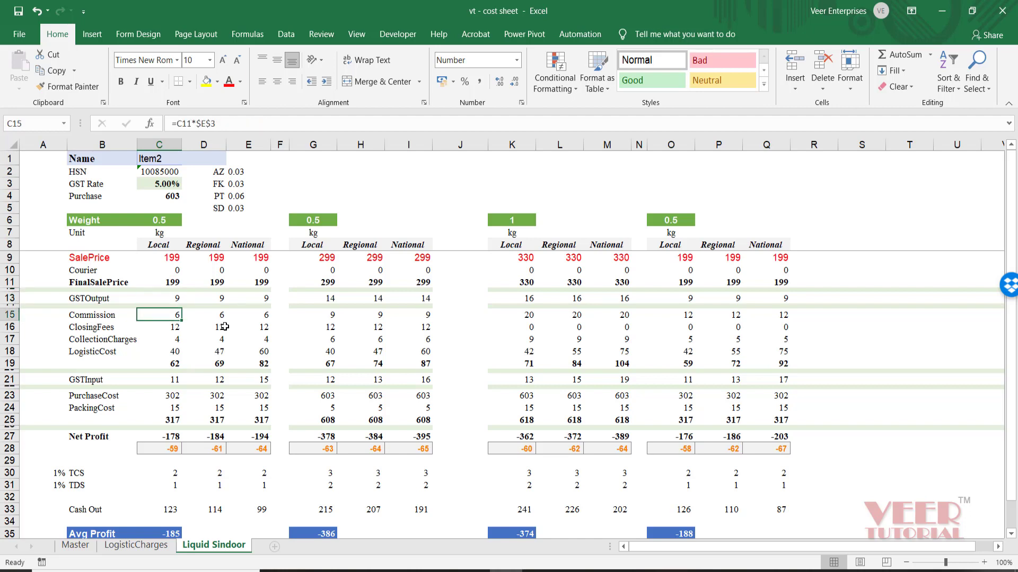
key("F2")
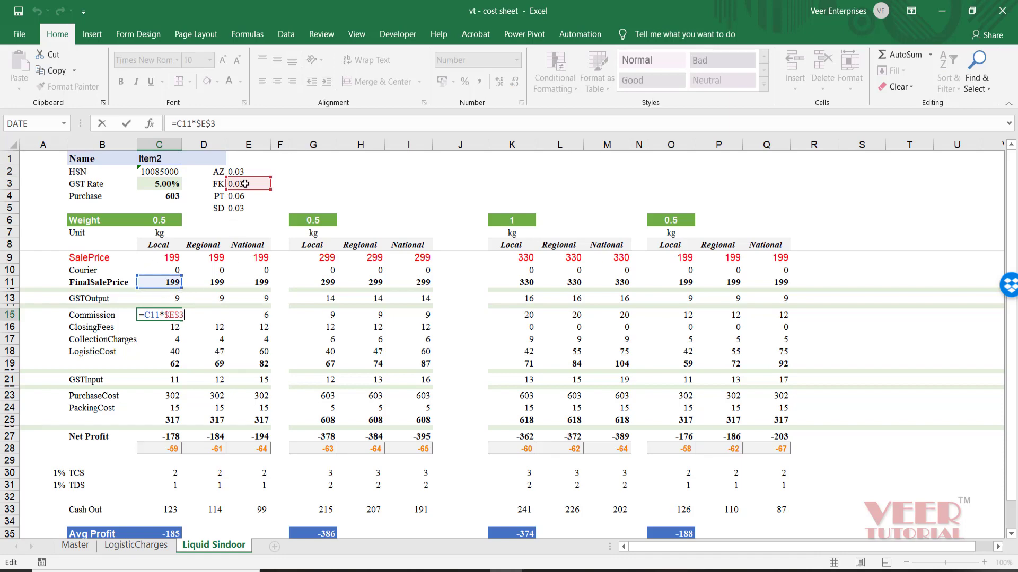
key("Return")
key("F2")
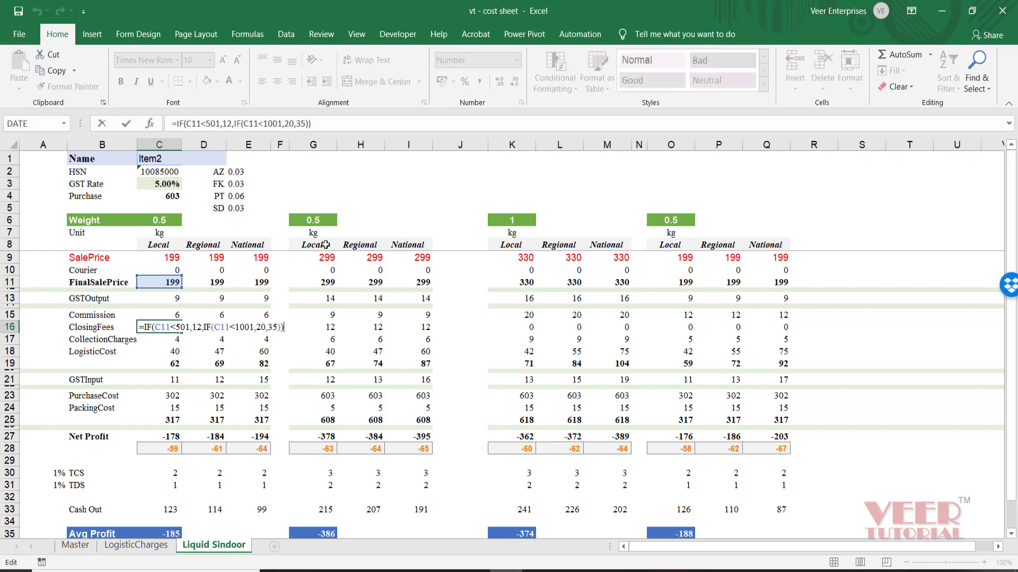
key("Return")
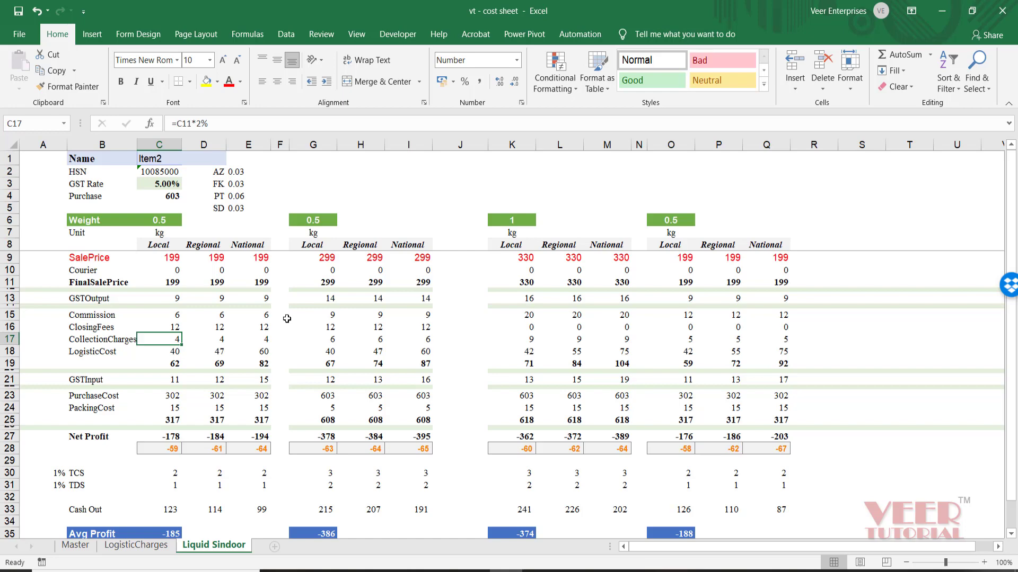
key("Down")
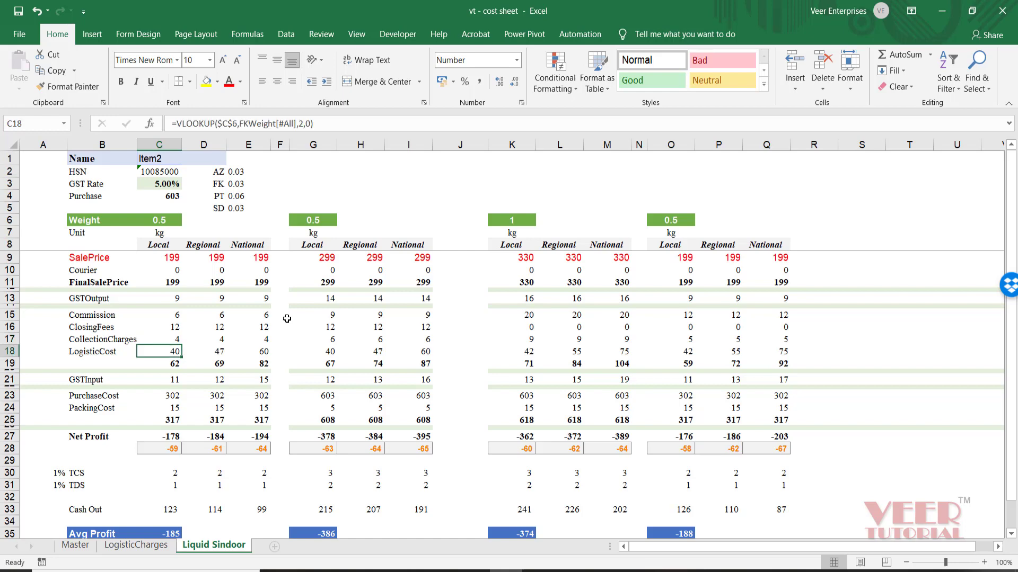
- Examine the VLOOKUP formula behind the Local LogisticCost in C18
key("Up")
key("Down")
key("F2")
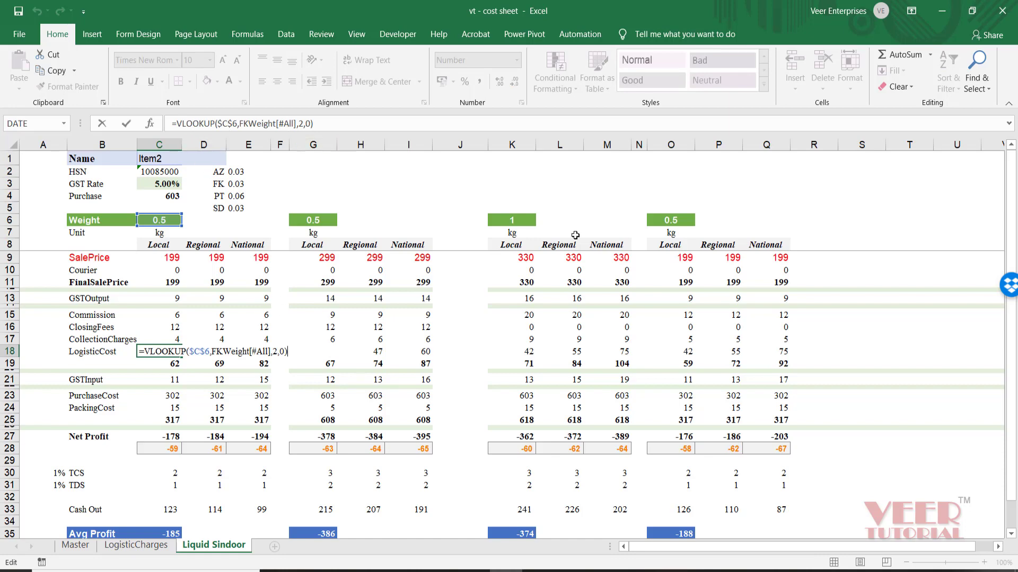
key("Return")
key("Down")
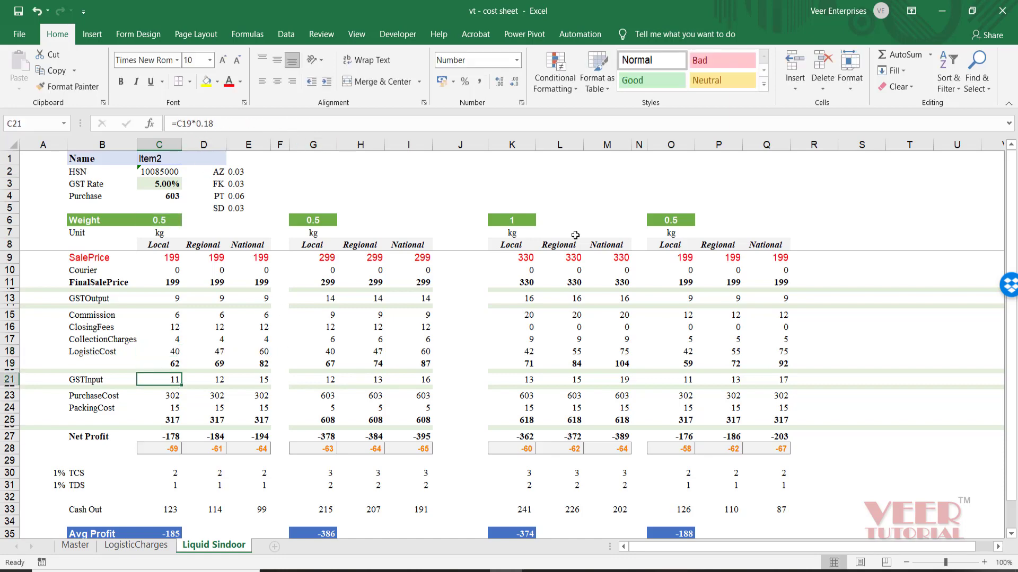
- Examine the Local charges subtotal formula in C19 and the GSTInput formula in C21
double_click(175, 365)
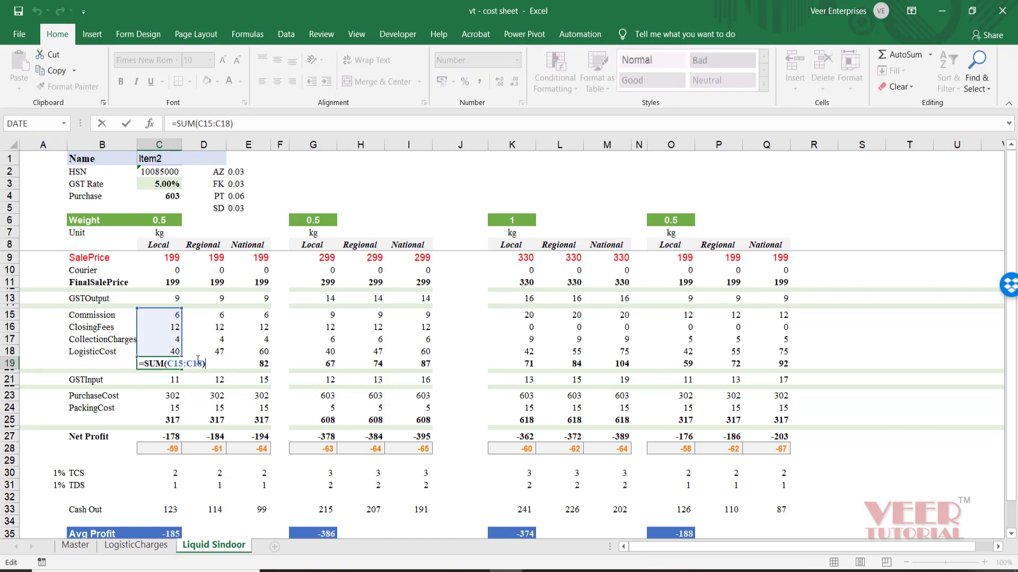
key("Escape")
double_click(179, 379)
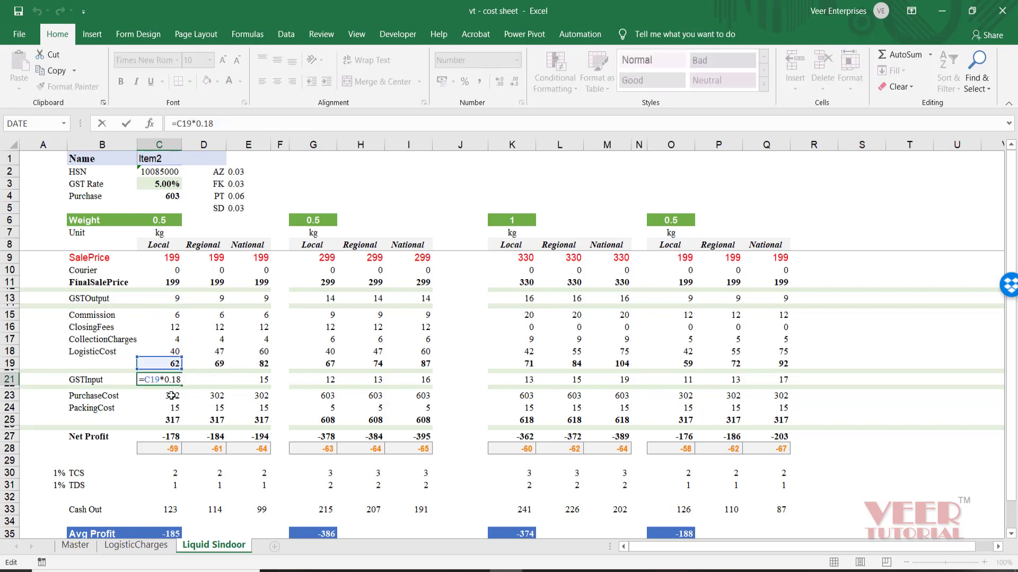
key("Escape")
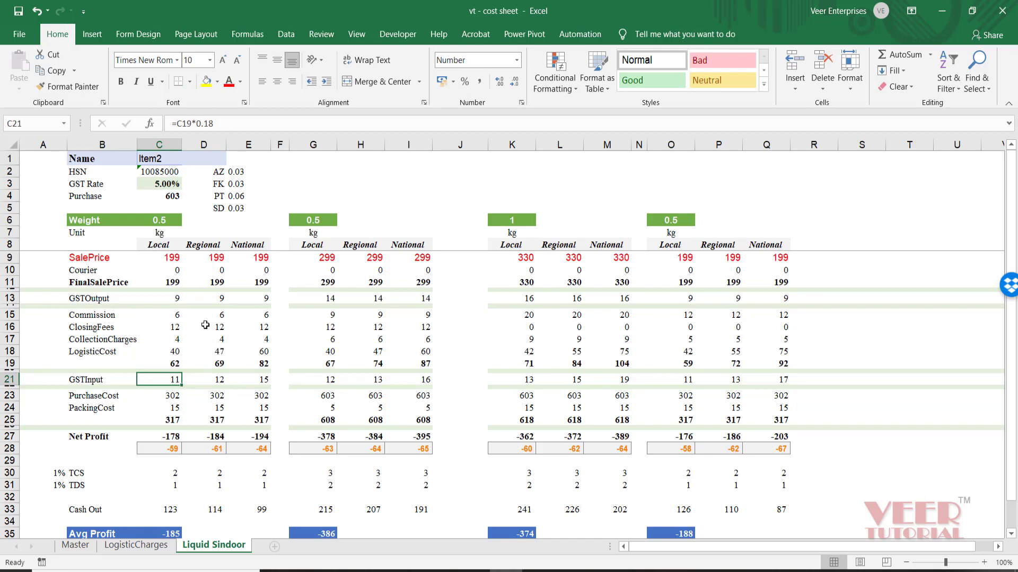
- Compare the Local GSTOutput and GSTInput cells together with their row labels in column B
left_click(167, 297)
left_click(167, 379)
left_click(101, 299)
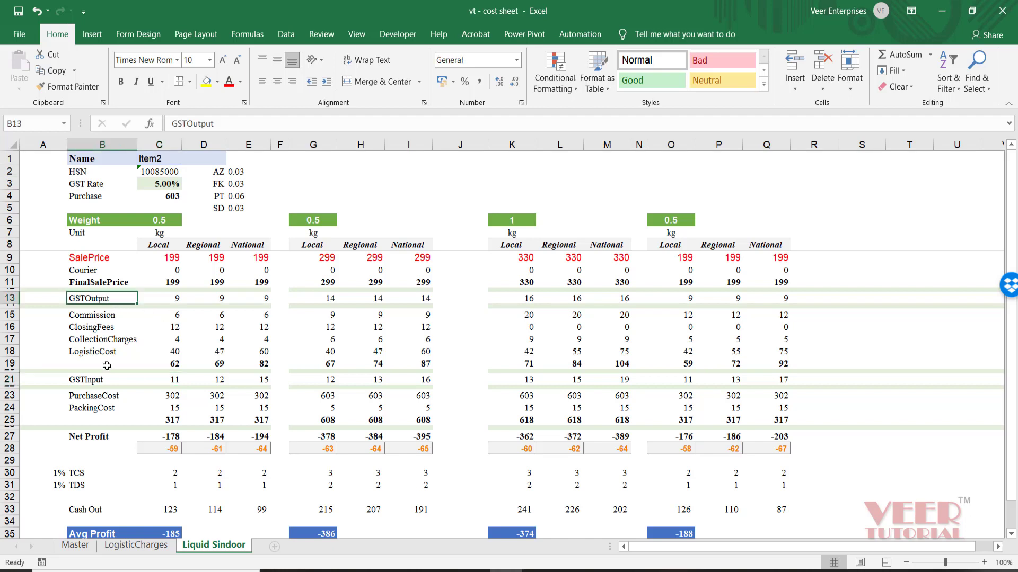
left_click(99, 381)
- Examine the Local PurchaseCost formula in C23 and the Purchase lookup in C4 that it references
left_click(153, 398)
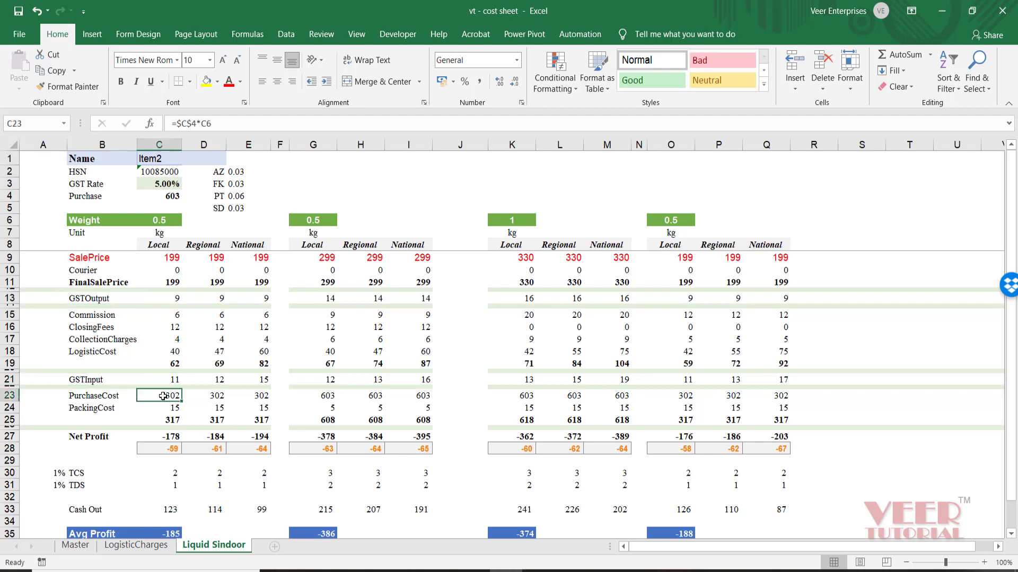
key("F2")
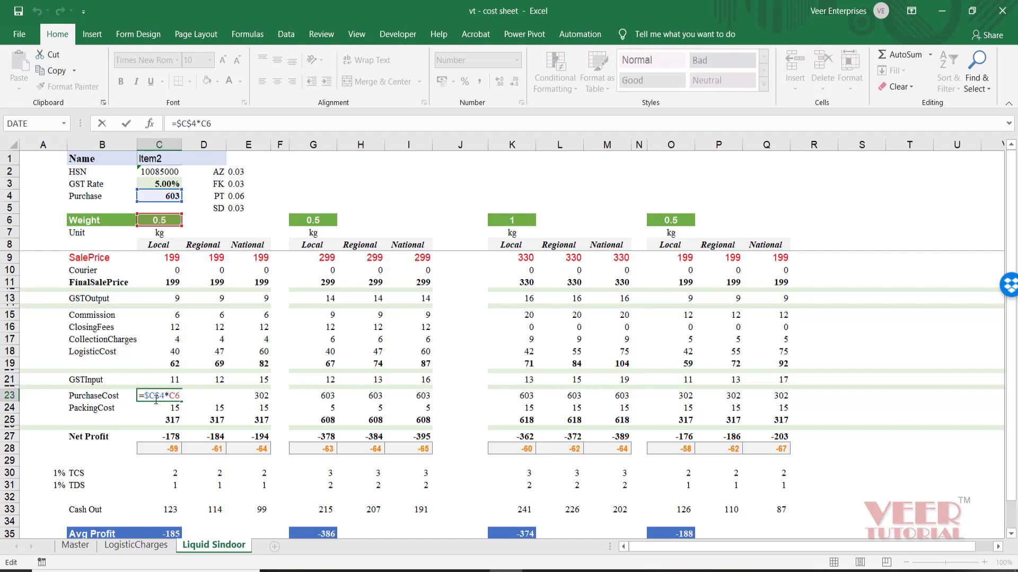
key("Escape")
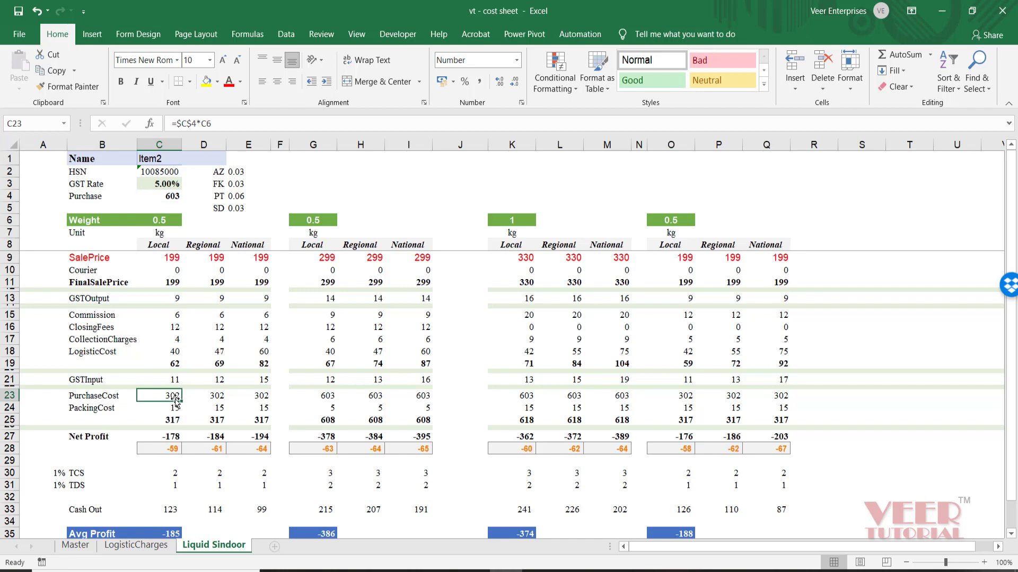
left_click(163, 196)
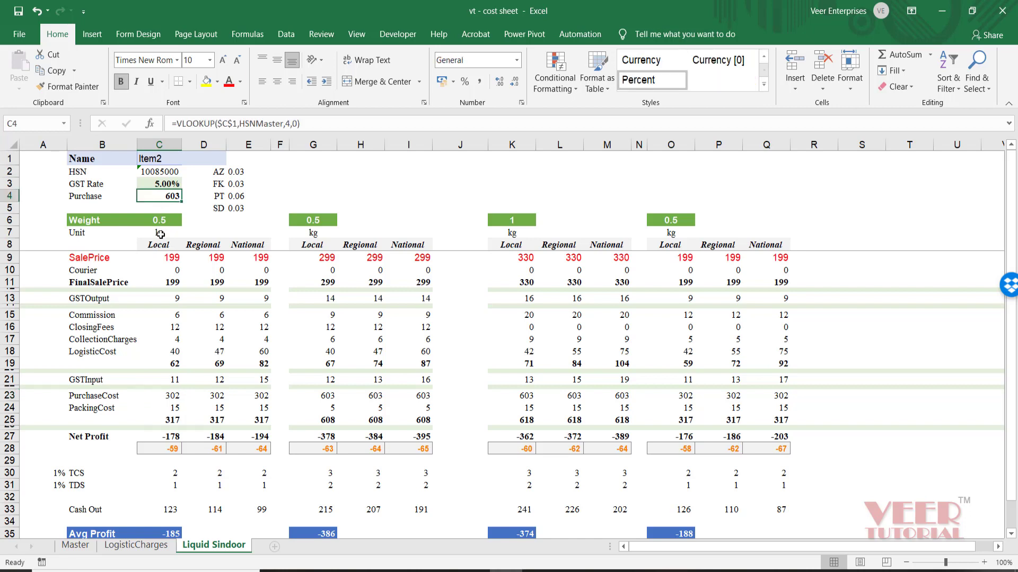
left_click(170, 399)
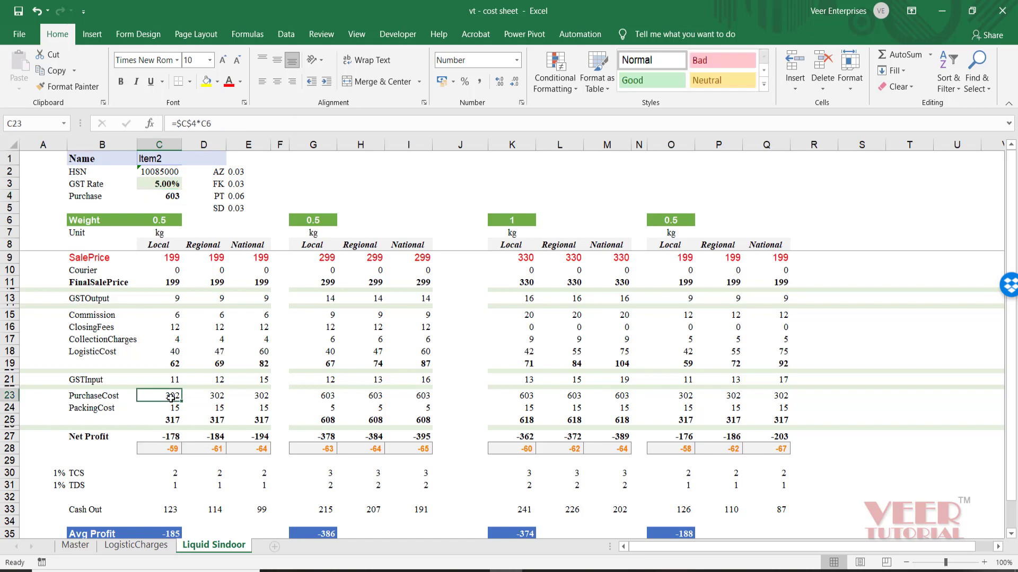
- Check the Local PackingCost in C24 and the SUM formula in C25 that adds purchase and packing costs
left_click(173, 408)
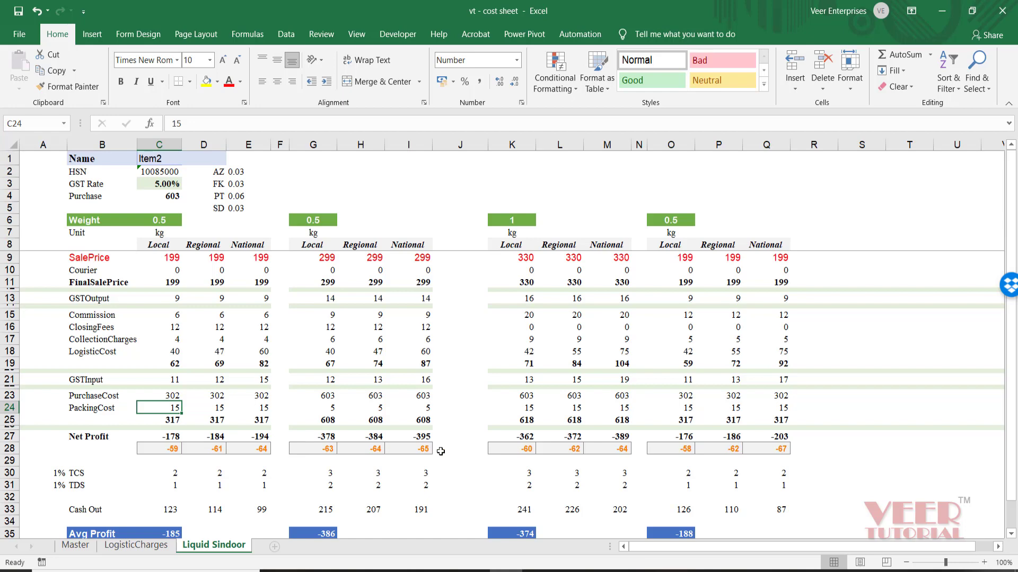
key("Down")
key("alt+equal")
key("ctrl+Return")
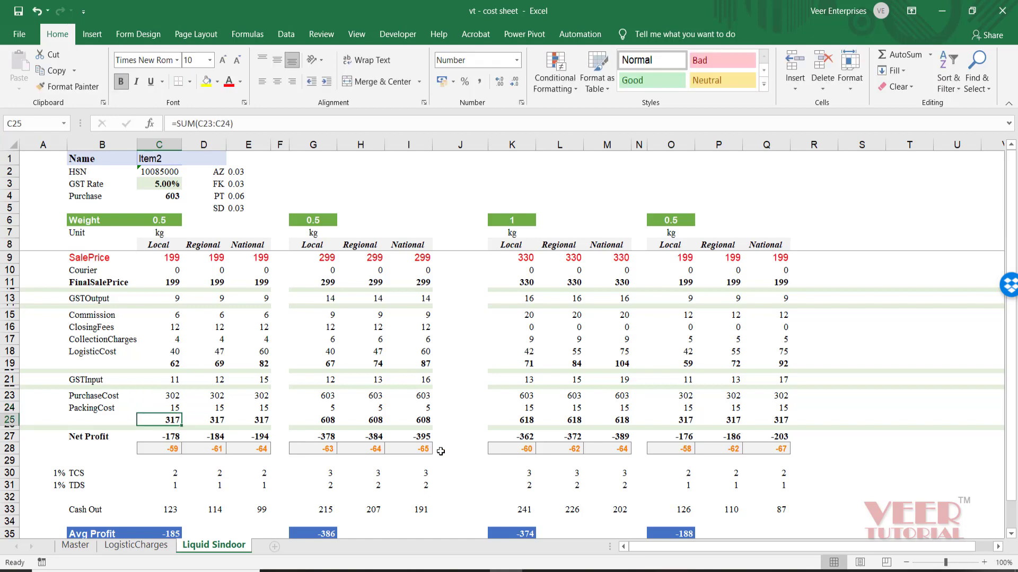
key("F2")
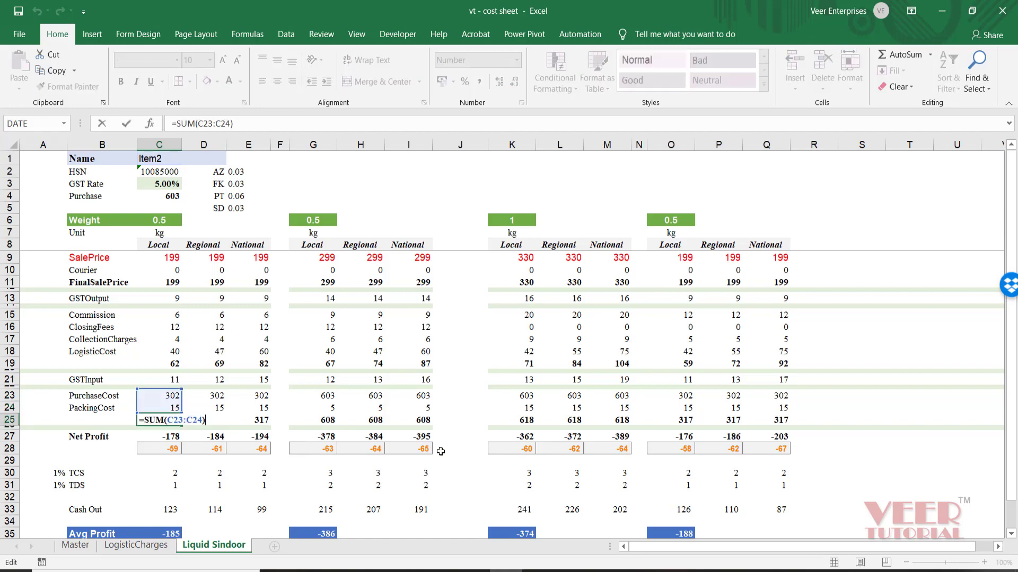
key("Return")
key("Down")
- Set the Local SalePrice in C9 of the first weight block to 499
key("Up")
key("Up")
key("Up")
key("Up")
key("Up")
key("Up")
key("Up")
key("Up")
key("Up")
key("Up")
key("Up")
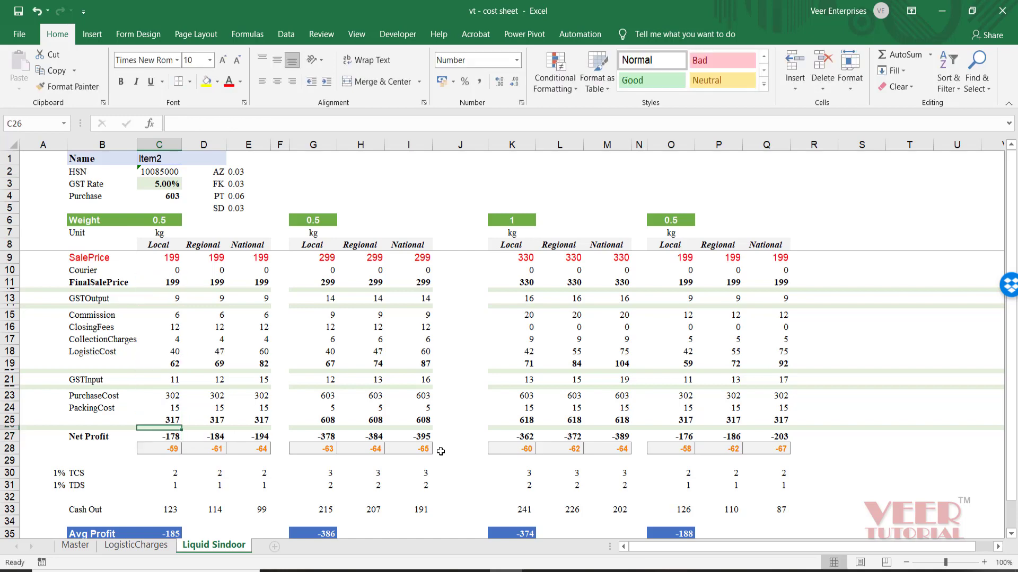
key("Up")
key("Up")
key("Up")
key("Up")
key("Up")
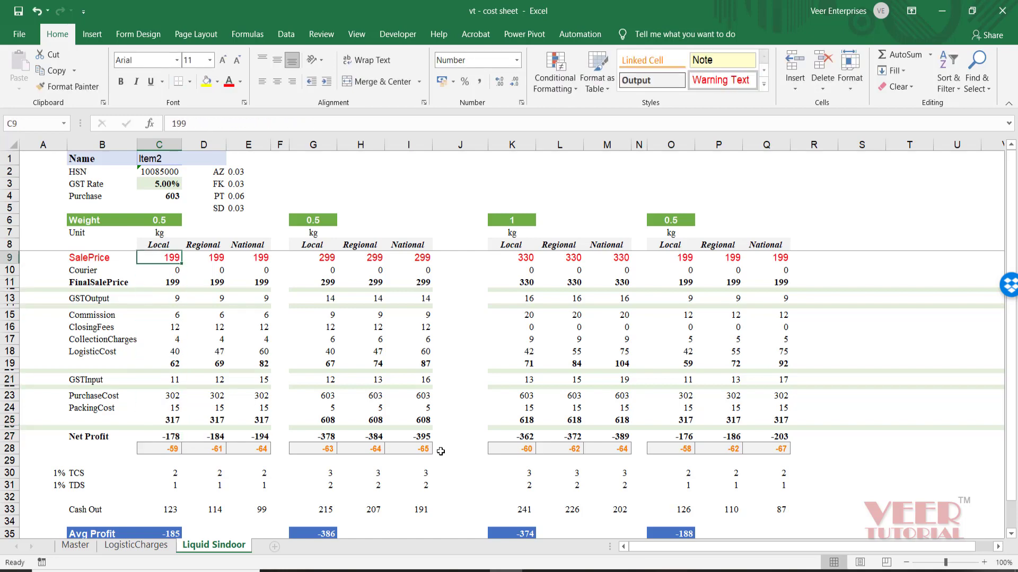
type("499")
key("Return")
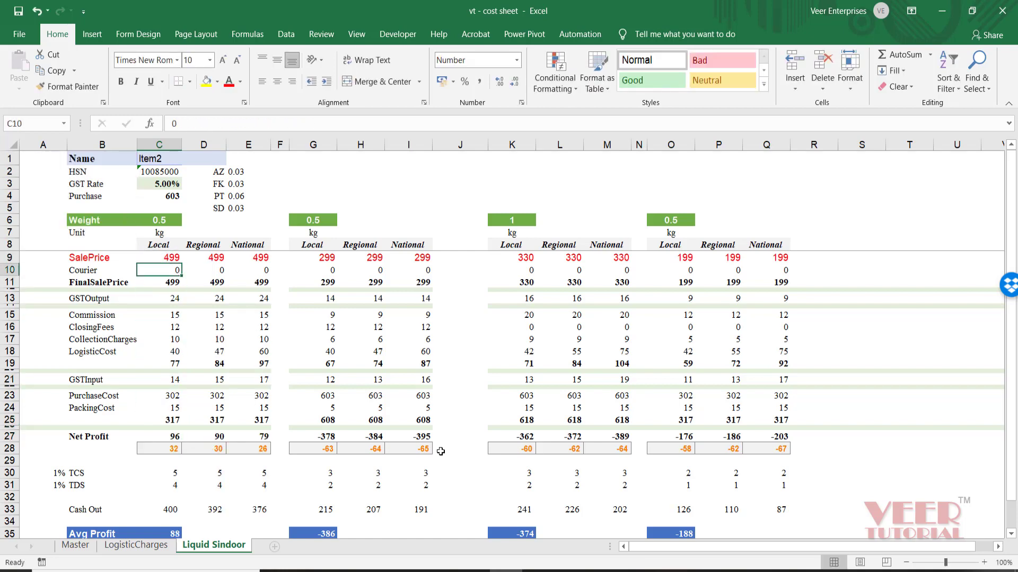
- Examine the Local Net Profit formula in C27 and the cells it references
left_click(156, 448)
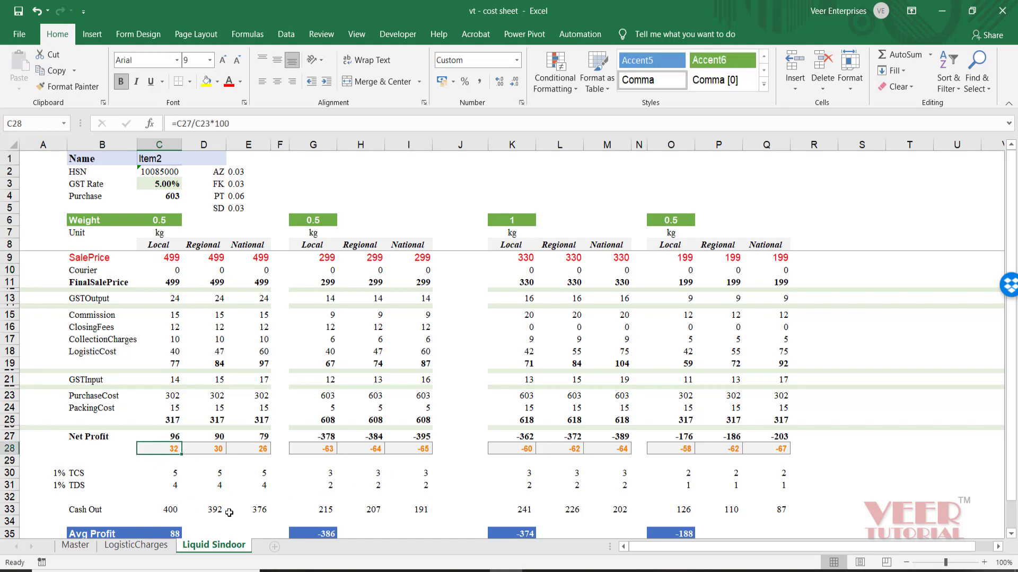
key("Up")
key("Down")
key("Up")
key("F2")
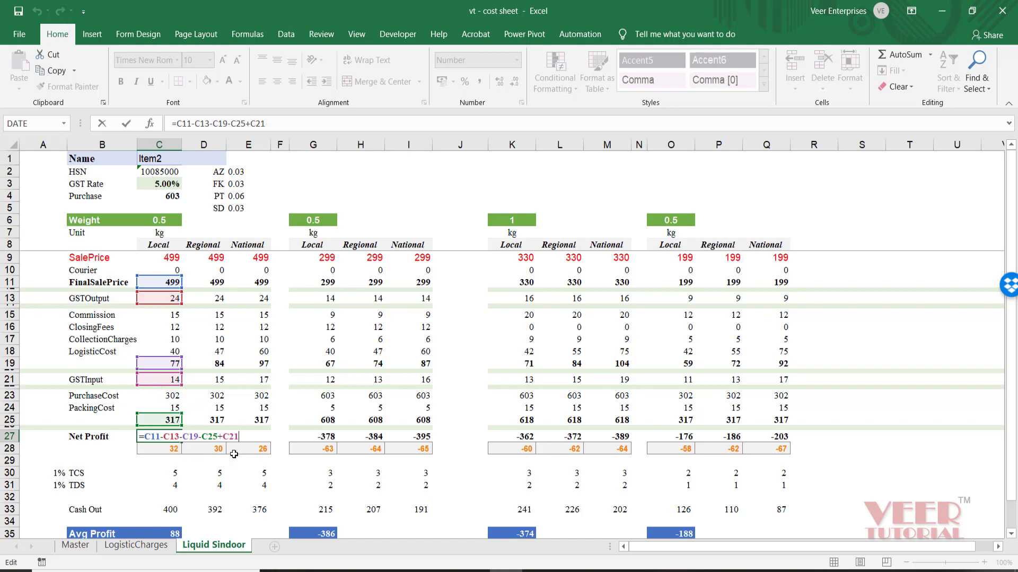
key("ctrl+Return")
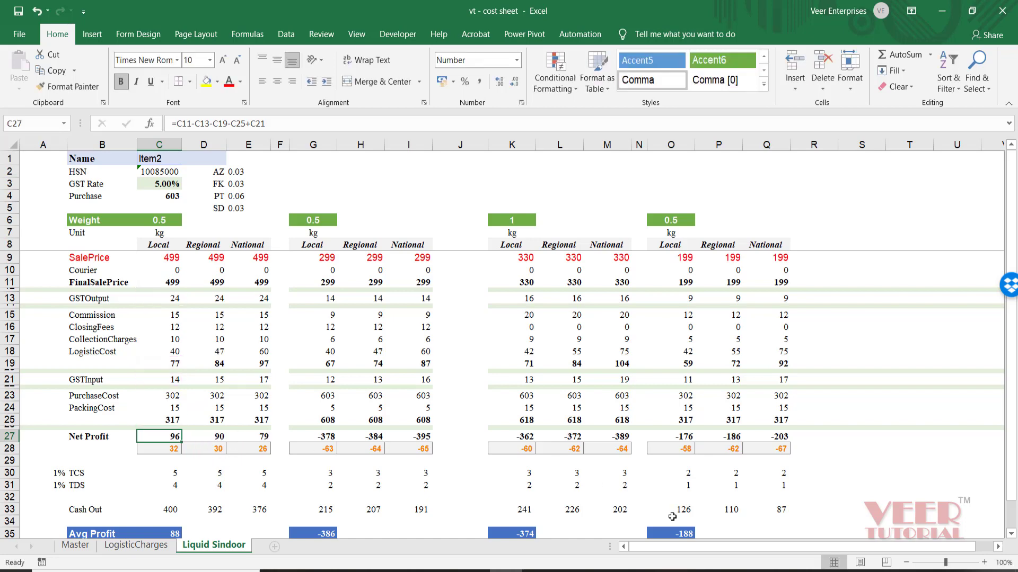
- Examine the Local profit percentage formula in C28, based on net profit and purchase cost
key("Down")
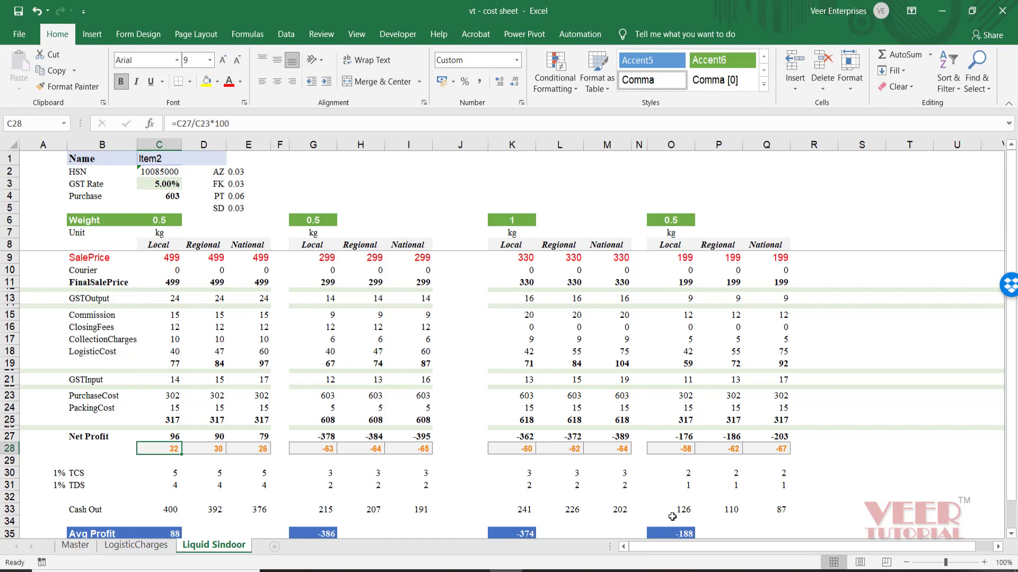
key("F2")
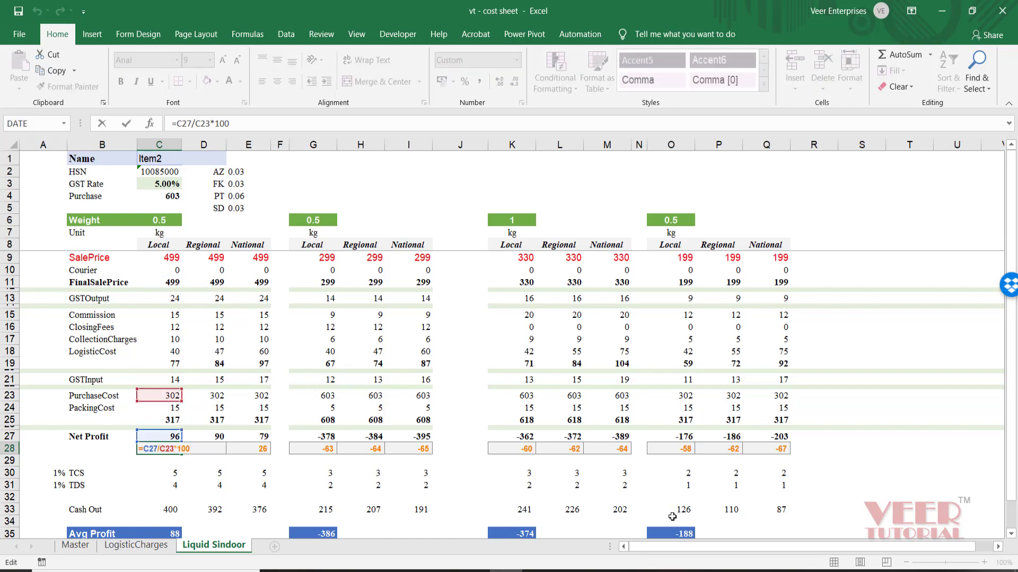
key("ctrl+Return")
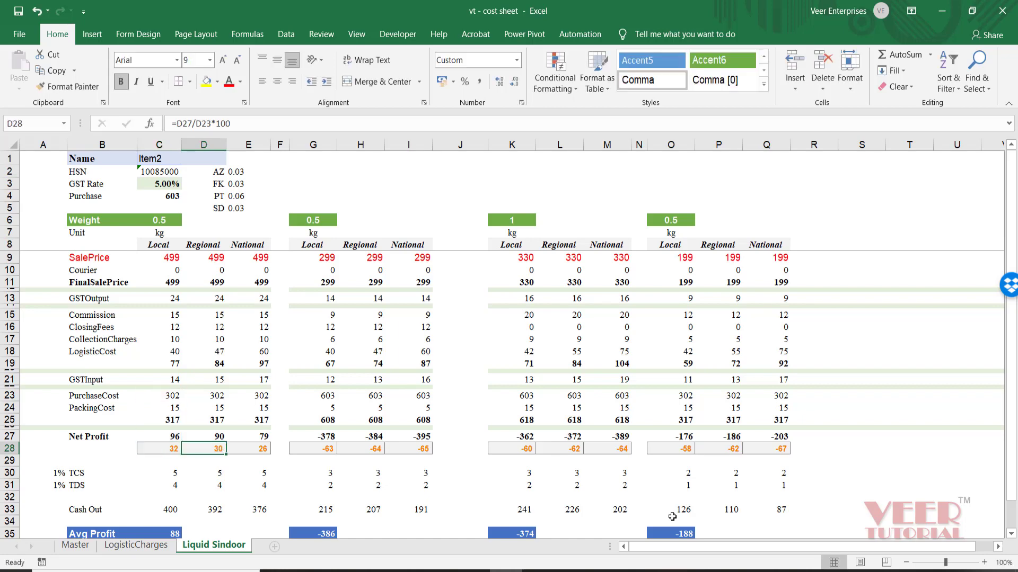
- Recheck the Purchase price in C4 and the Local SalePrice in C9
key("Up")
key("Up")
key("Up")
key("Up")
key("Up")
key("Up")
key("Up")
key("Up")
key("Up")
key("Up")
key("Up")
key("Up")
key("Up")
key("Up")
key("Up")
key("Up")
key("Up")
key("Up")
key("Up")
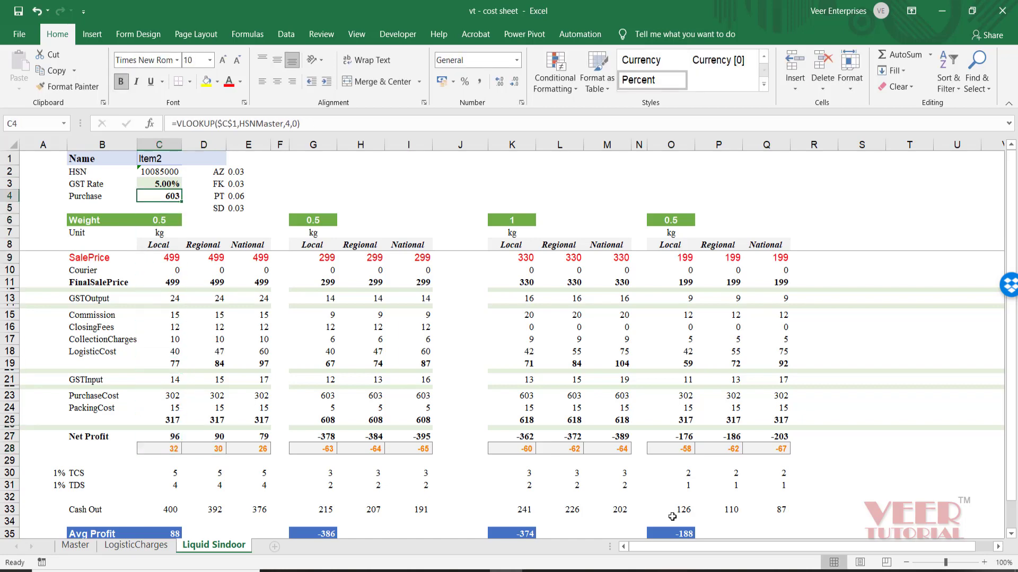
key("Down")
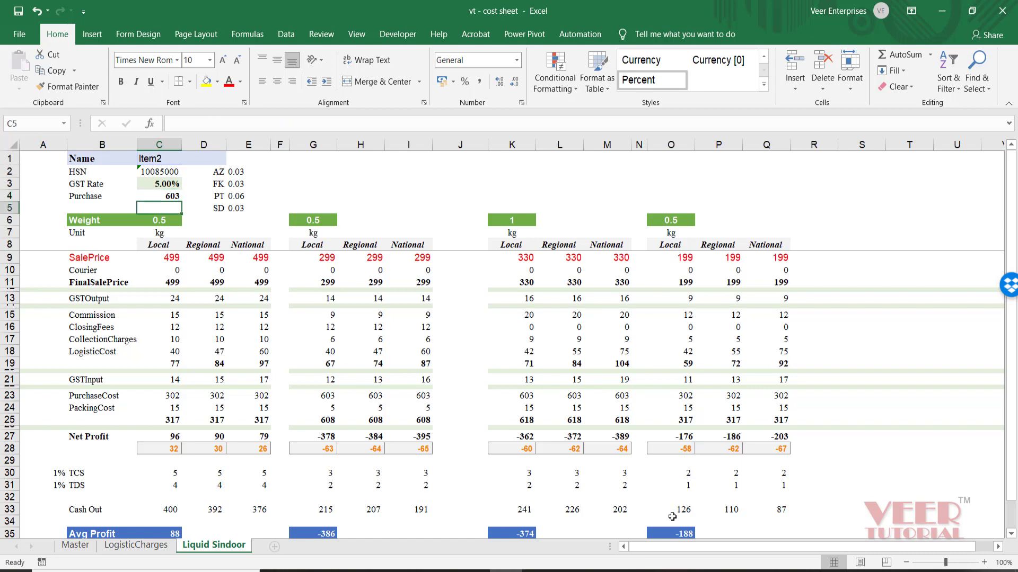
key("Down")
key("Down")
key("Down")
key("Down")
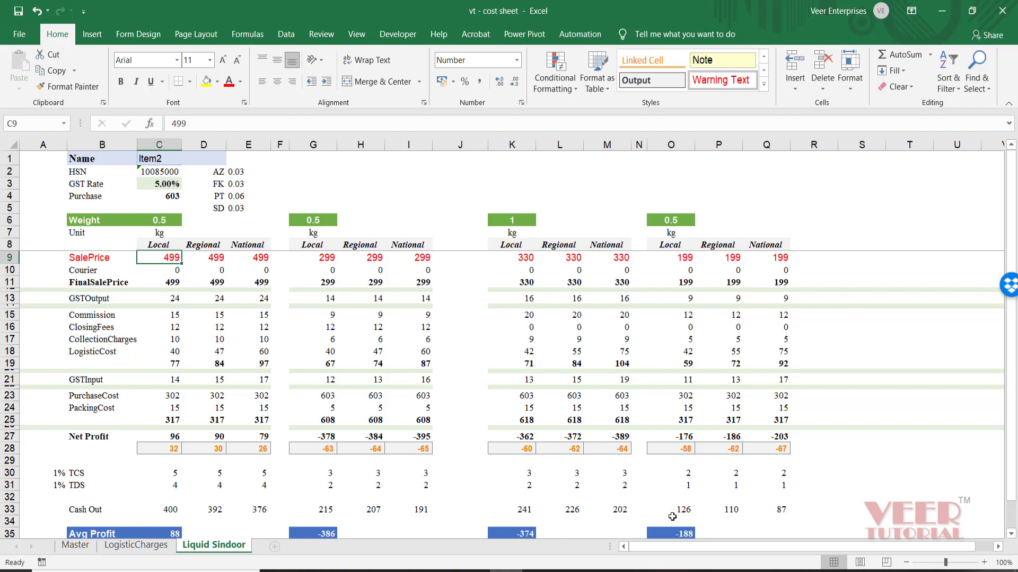
- Examine the Local TCS and TDS formulas in C30 and C31
key("Down")
key("Down")
key("Down")
key("Down")
key("Down")
key("Down")
key("Down")
key("Down")
key("Down")
key("Down")
key("Down")
key("Down")
key("Down")
key("Down")
key("Down")
key("Down")
key("Down")
key("Down")
key("Down")
key("Down")
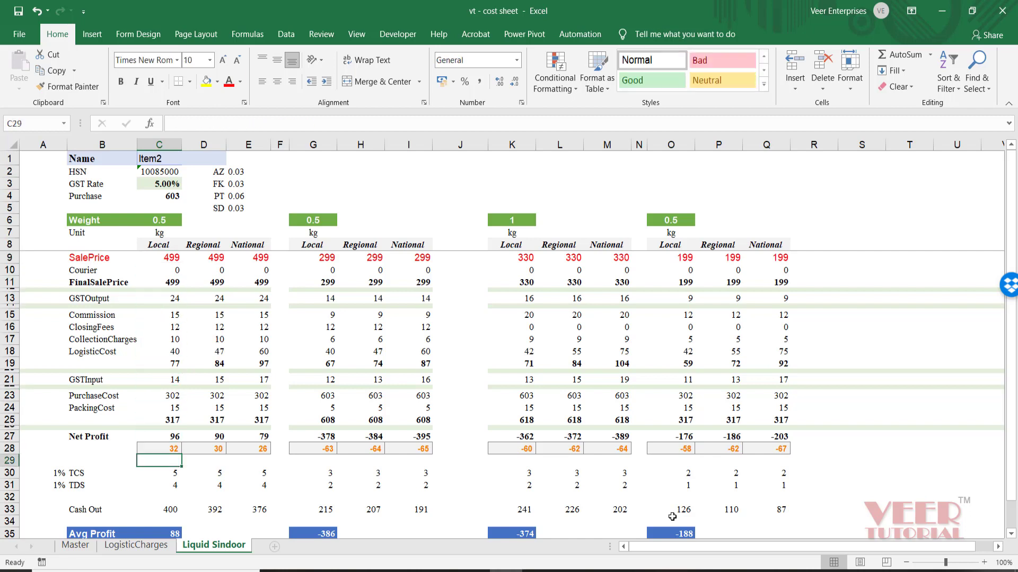
key("Up")
key("Down")
key("Down")
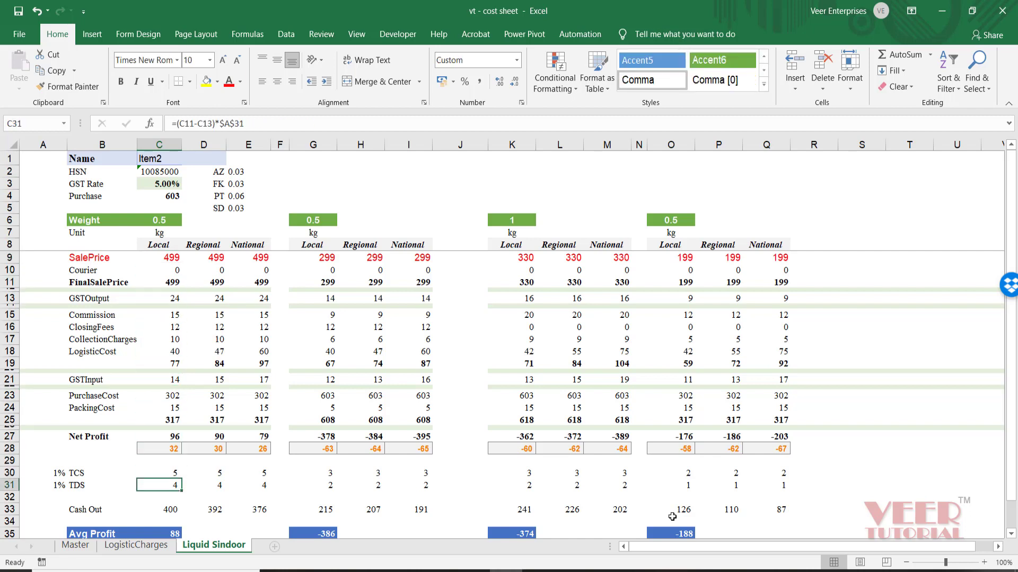
key("F2")
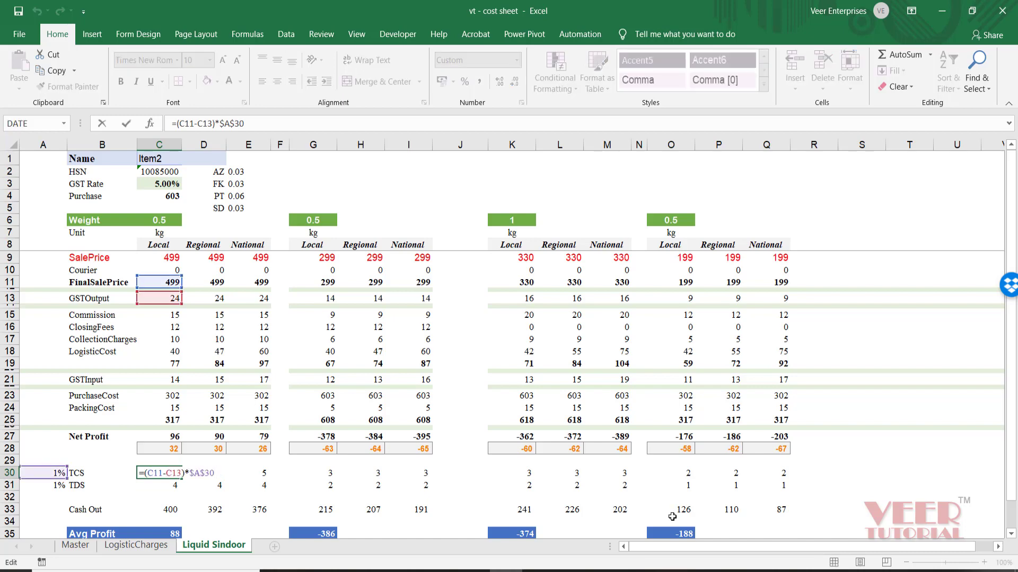
key("Return")
key("F2")
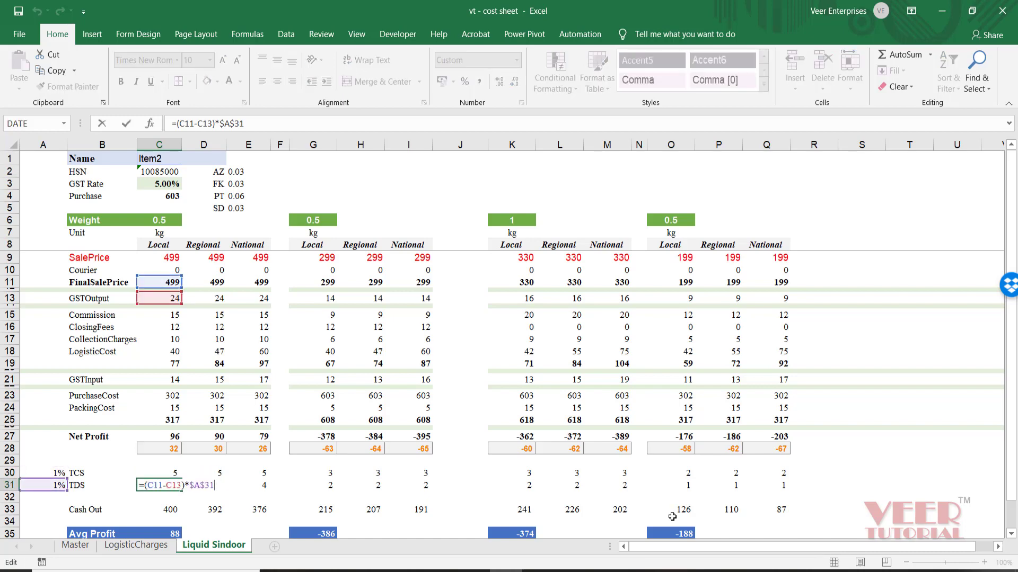
key("Return")
- Examine the Local Cash Out formula in C33 and the cells it subtracts
key("Return")
key("F2")
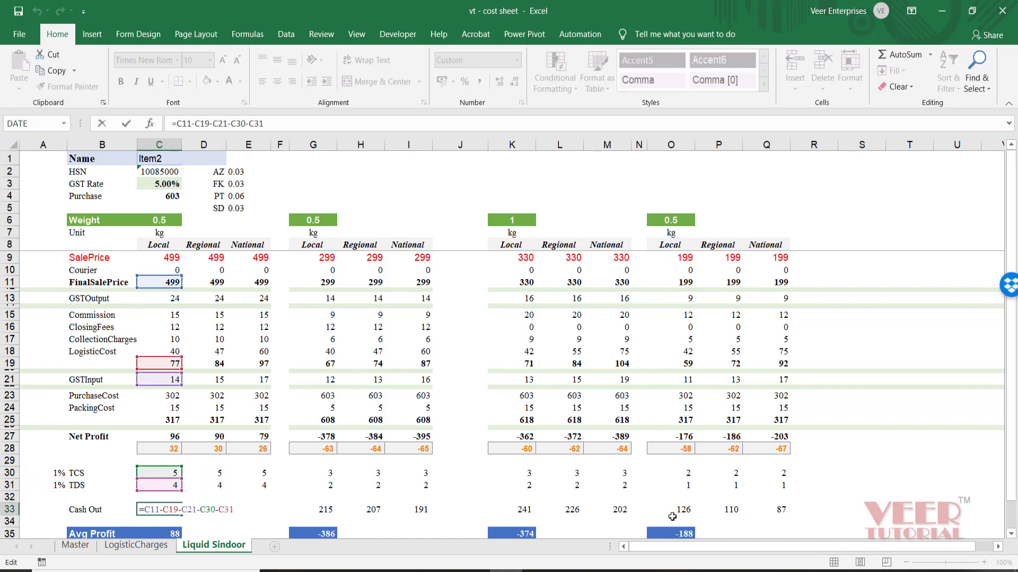
key("Escape")
key("F2")
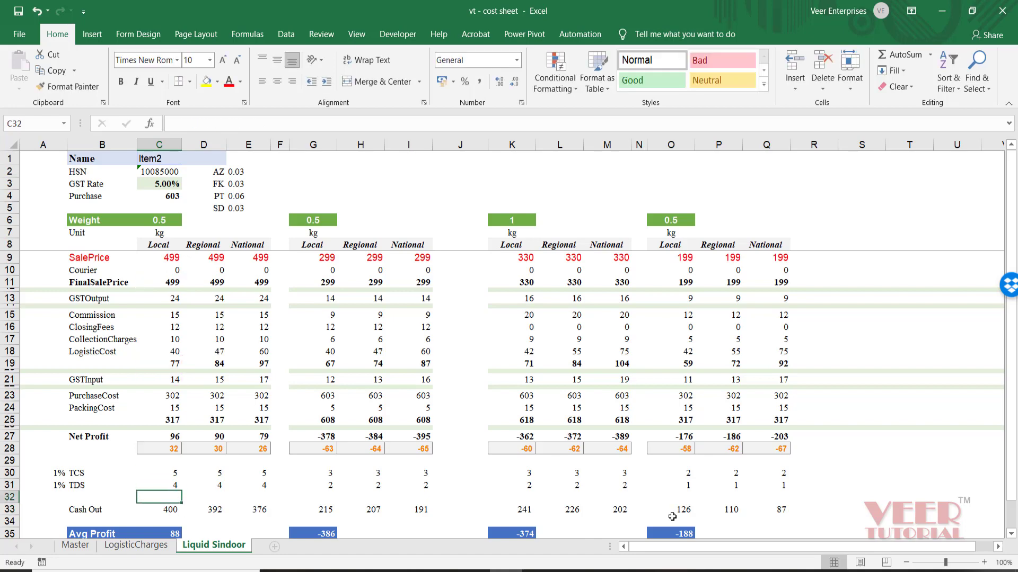
key("Escape")
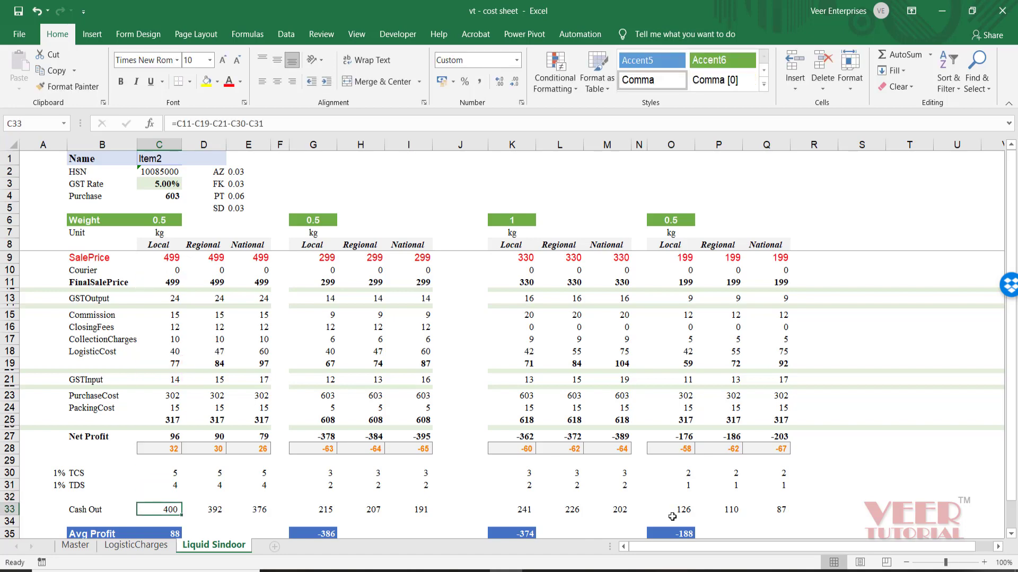
- Check the Regional and National Cash Out formulas in D33 and E33
key("Right")
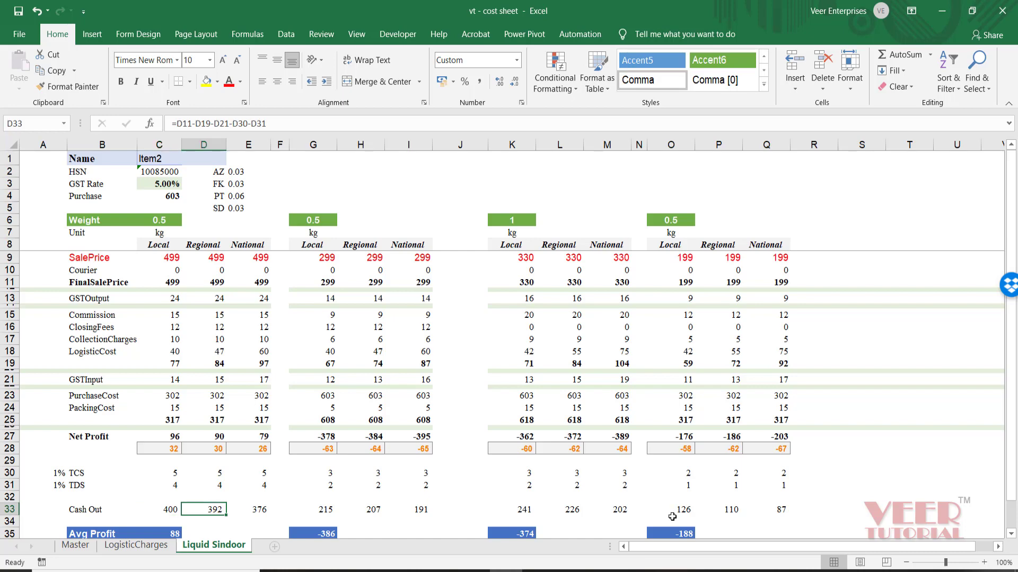
key("F2")
key("Escape")
key("F2")
key("Escape")
key("Right")
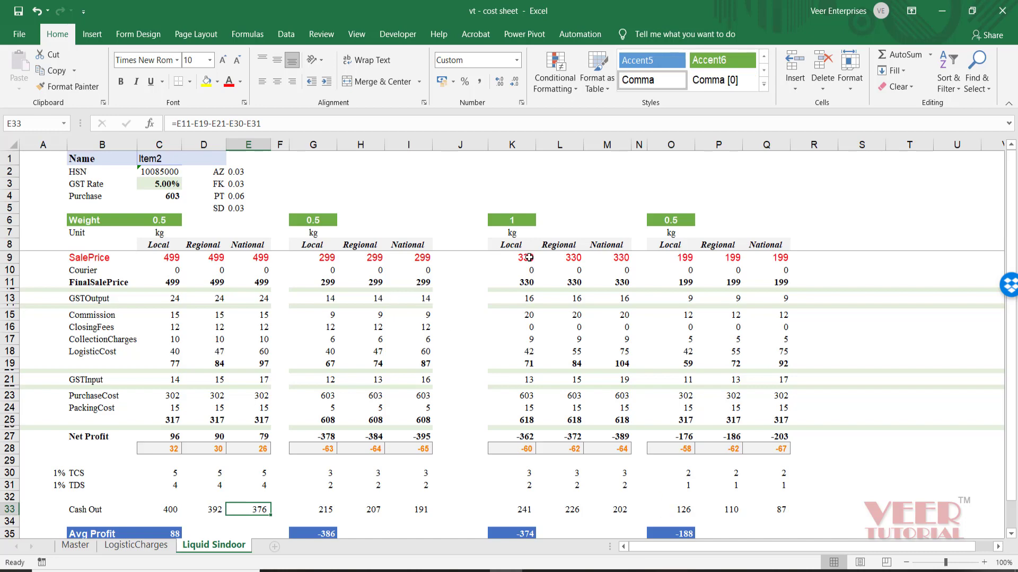
- Set the second cost block's weight in G6 to 1 and its Local SalePrice in G9 to 699
left_click(506, 157)
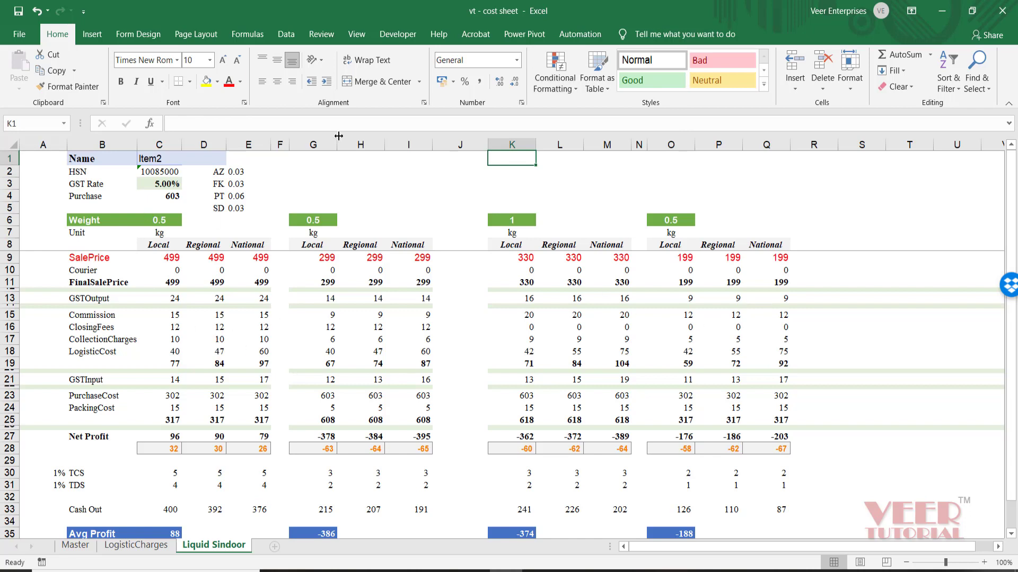
left_click(327, 219)
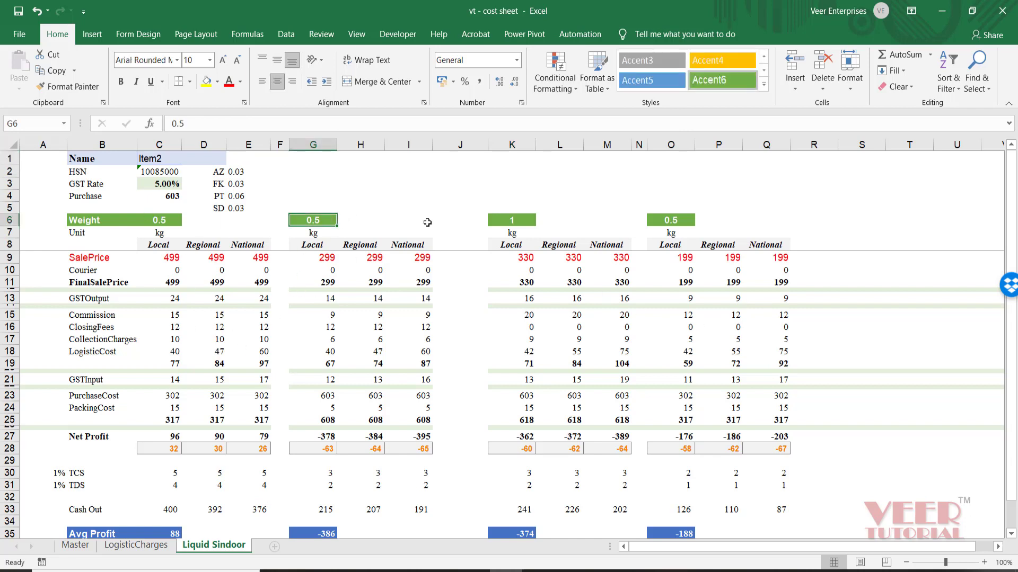
type("1")
key("Return")
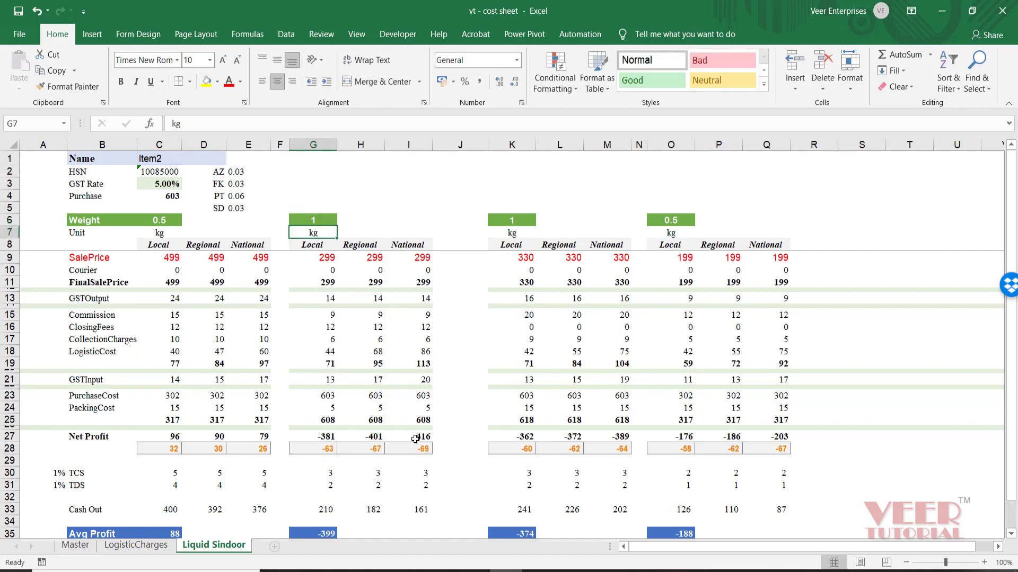
left_click(324, 260)
type("699")
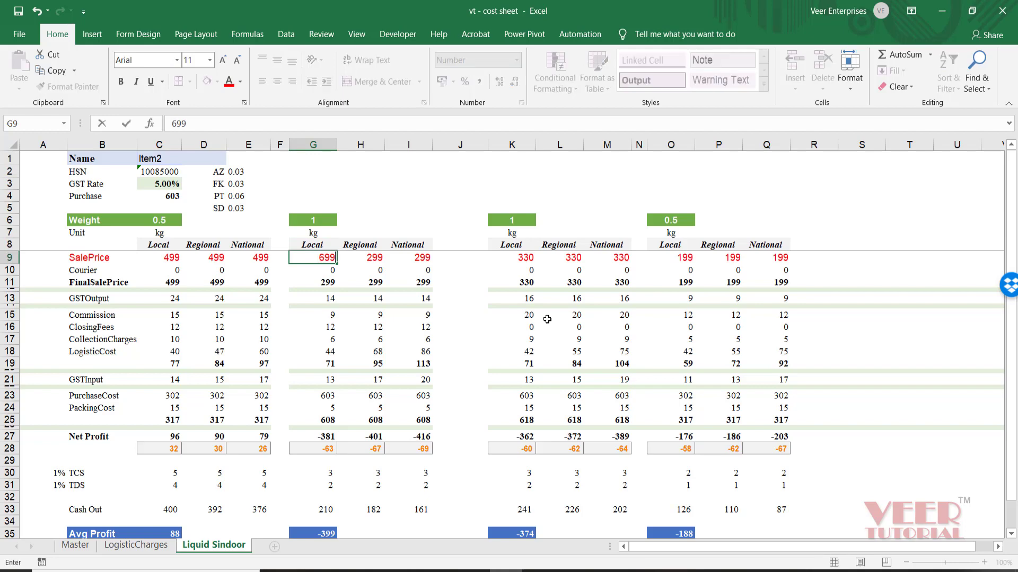
key("Return")
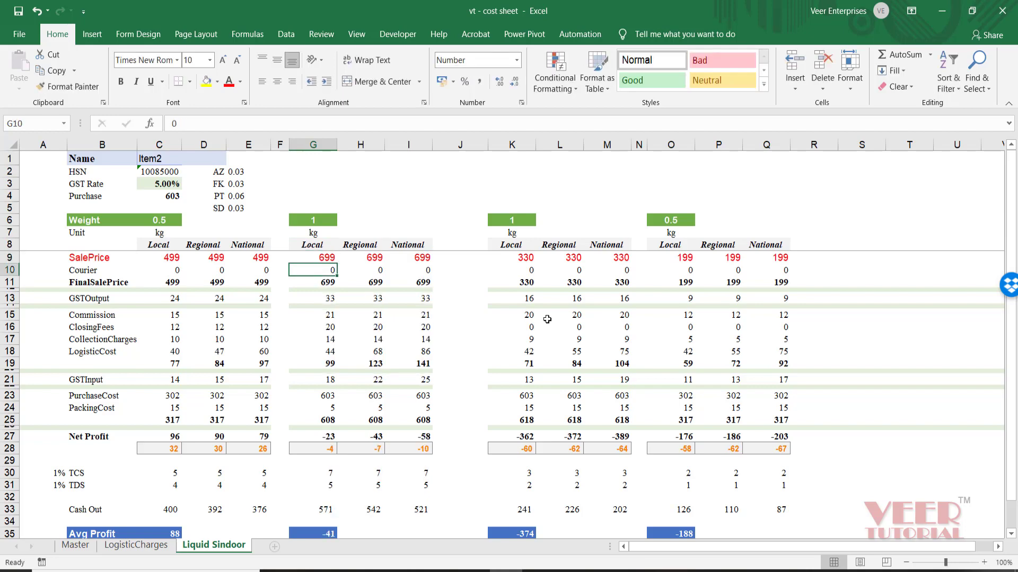
- Examine the Avg Profit %age formula in C36 and the range it averages
scroll(482, 322, "down", 2)
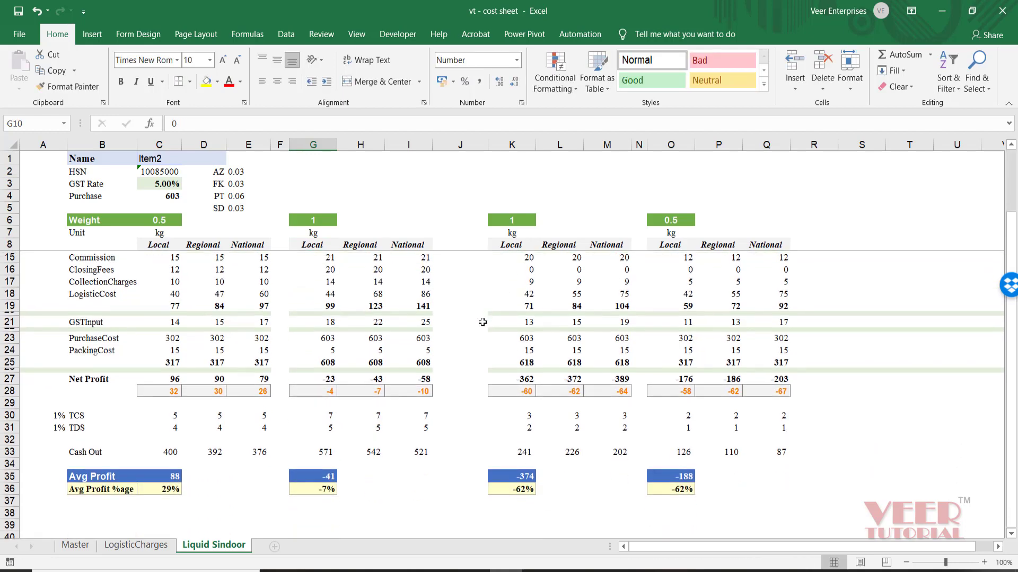
scroll(424, 366, "up", 2)
scroll(276, 485, "down", 2)
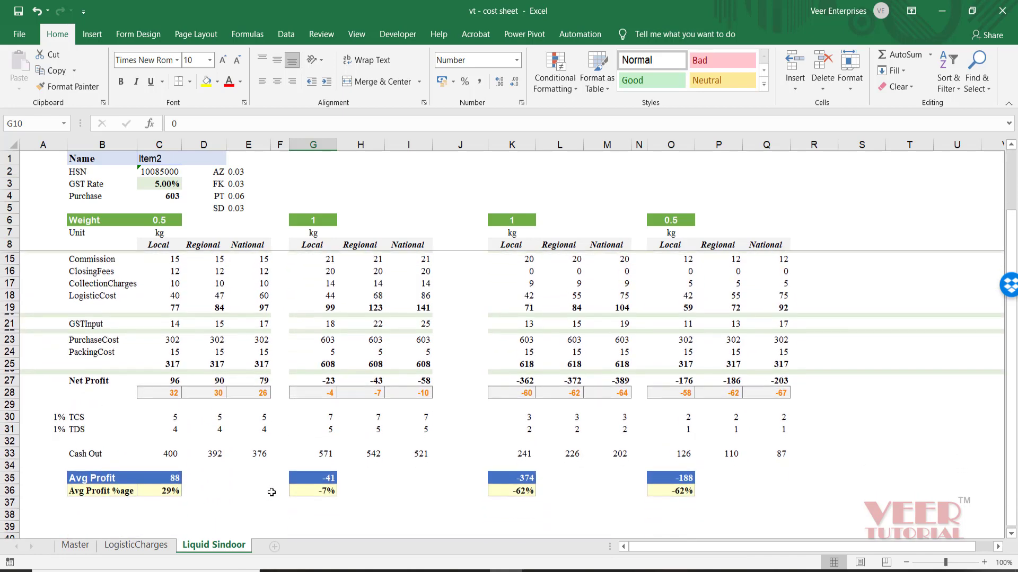
left_click(169, 492)
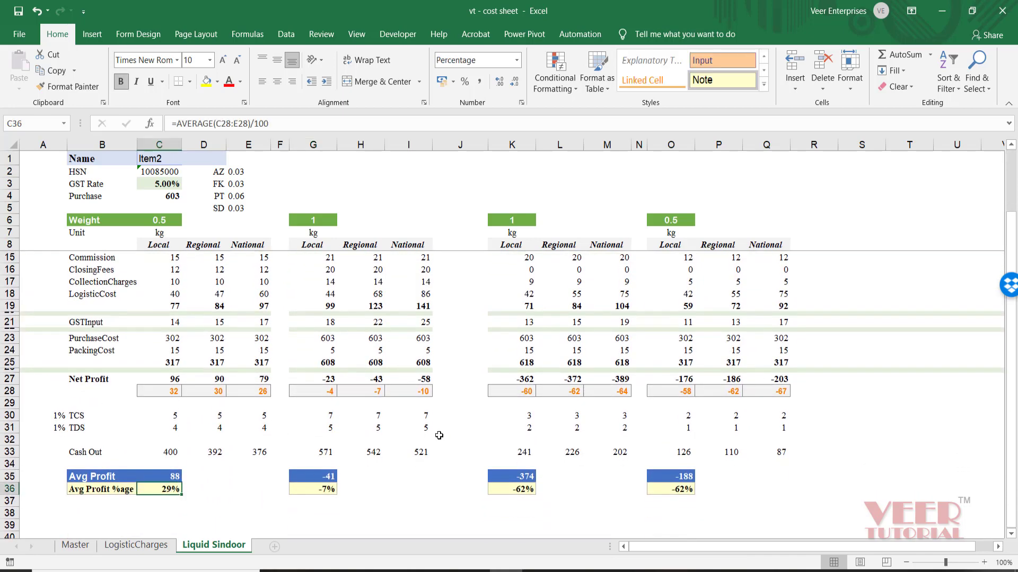
key("F2")
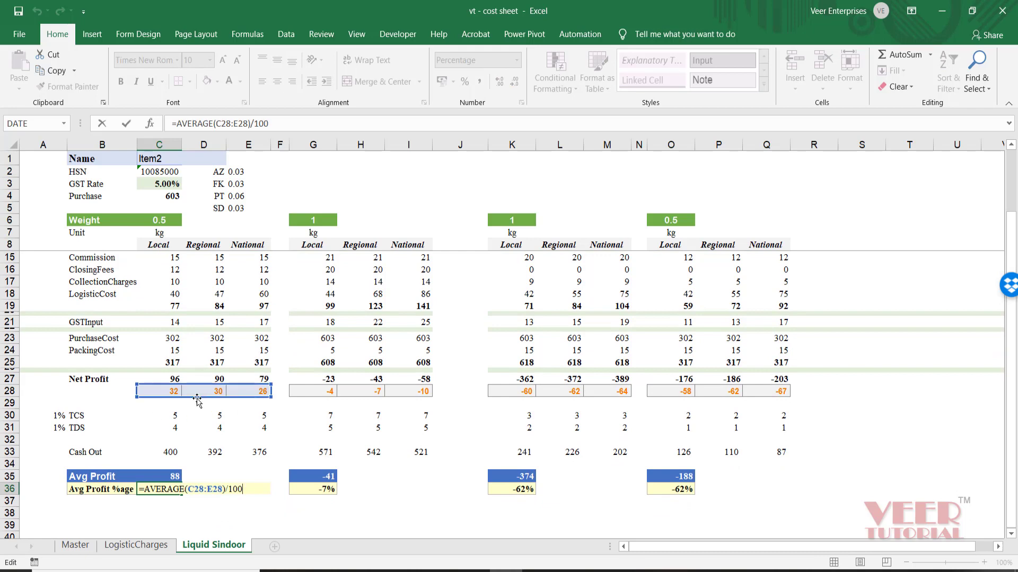
key("Escape")
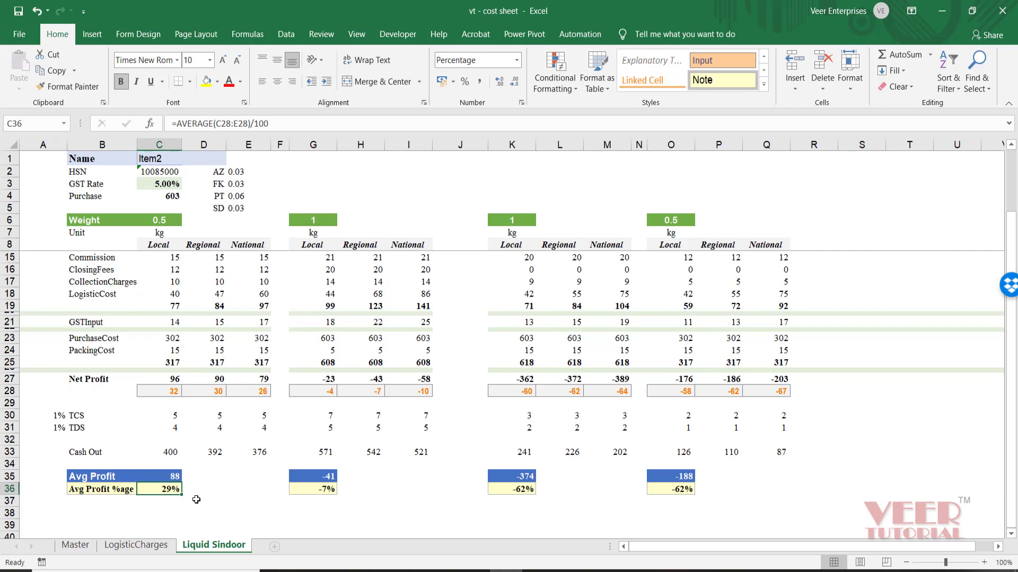
- Start a Goal Seek on the Avg Profit %age cell C36 with a target value of 35%
scroll(215, 507, "up", 2)
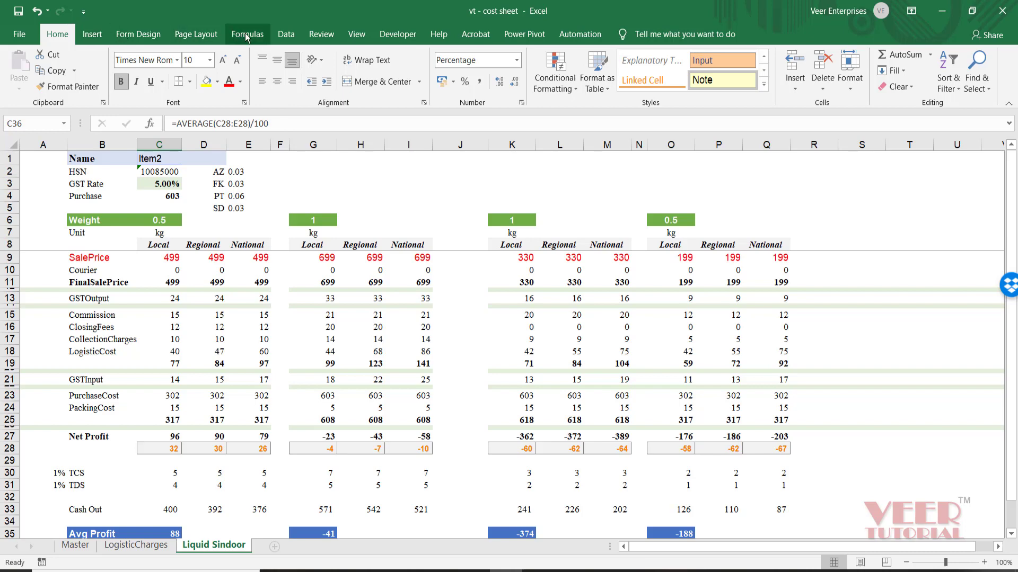
left_click(275, 34)
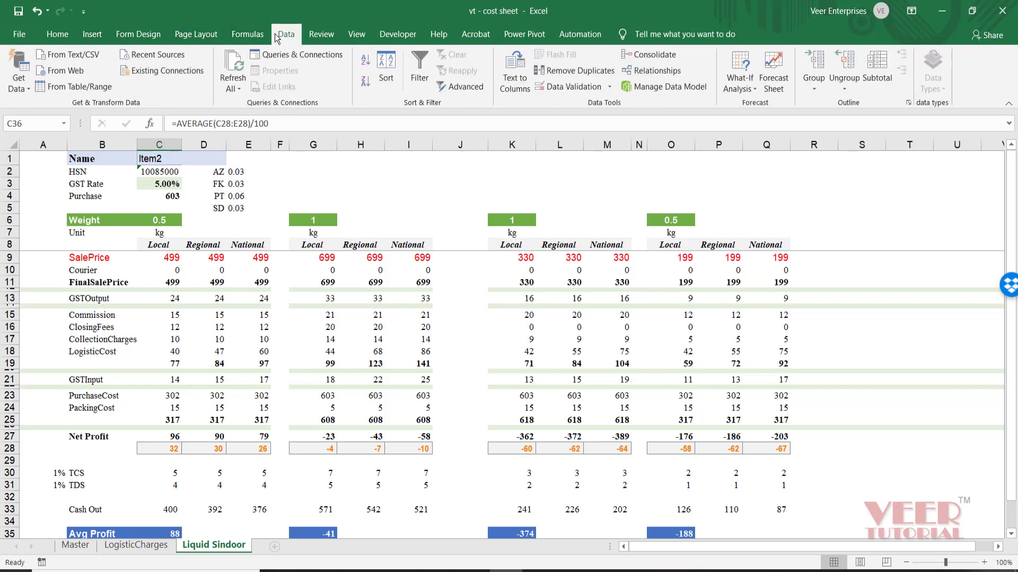
left_click(756, 91)
left_click(755, 120)
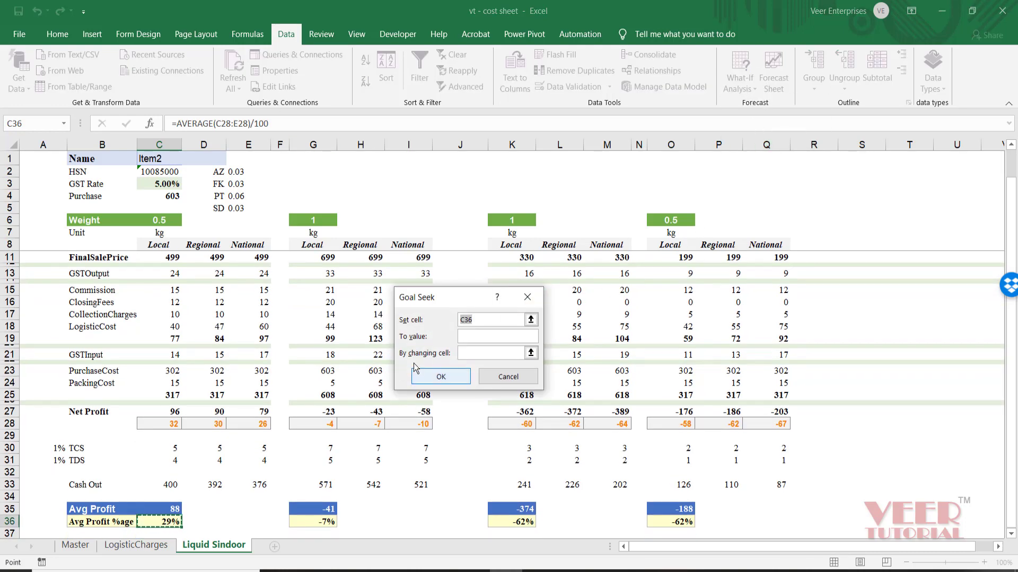
scroll(192, 458, "down", 2)
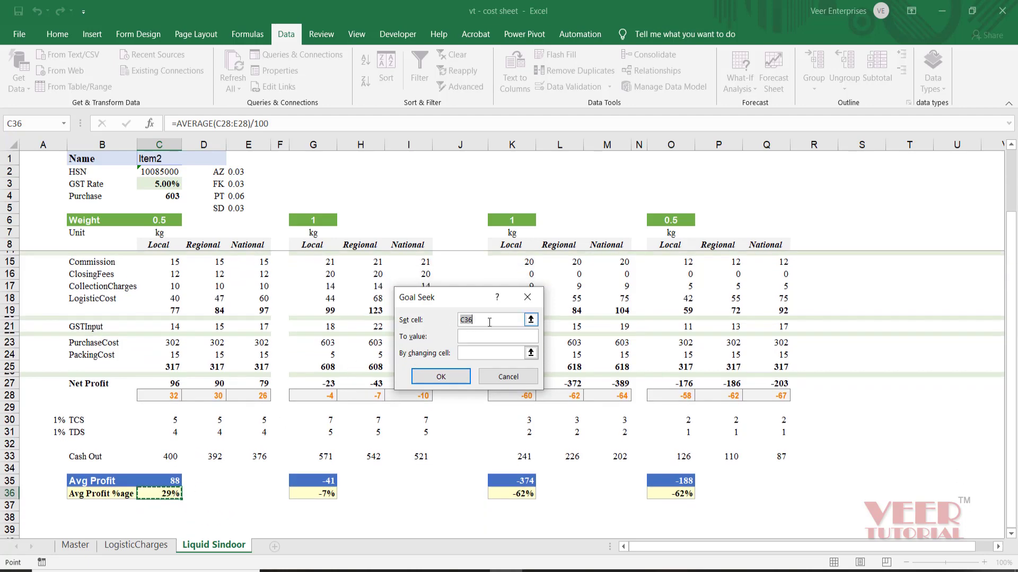
left_click(475, 338)
type("35%")
- Use the Local SalePrice in C9 as the changing cell, run the Goal Seek and accept its solution
left_click(483, 353)
scroll(356, 439, "up", 2)
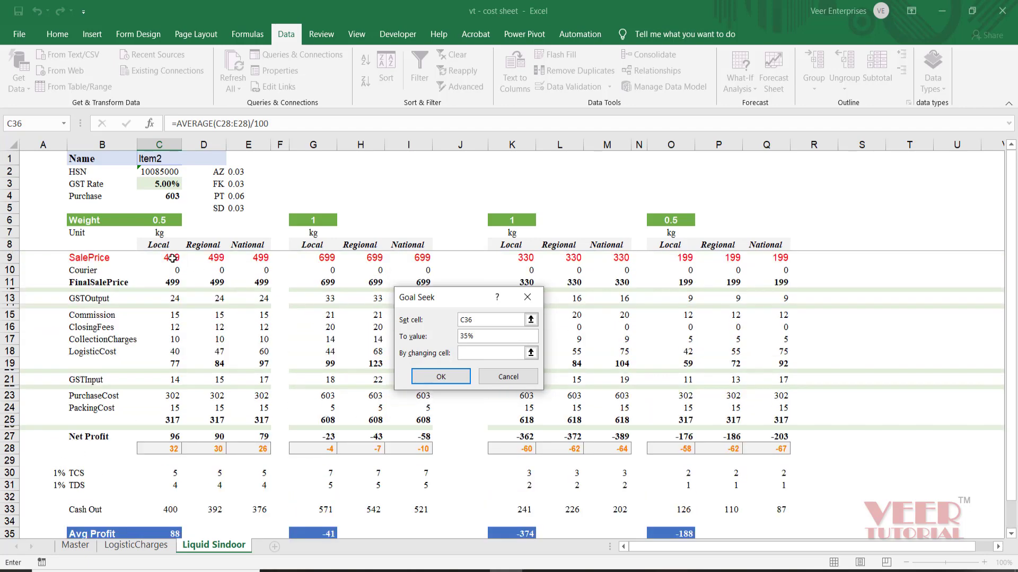
scroll(237, 464, "down", 4)
scroll(236, 464, "up", 4)
left_click(159, 258)
left_click(437, 381)
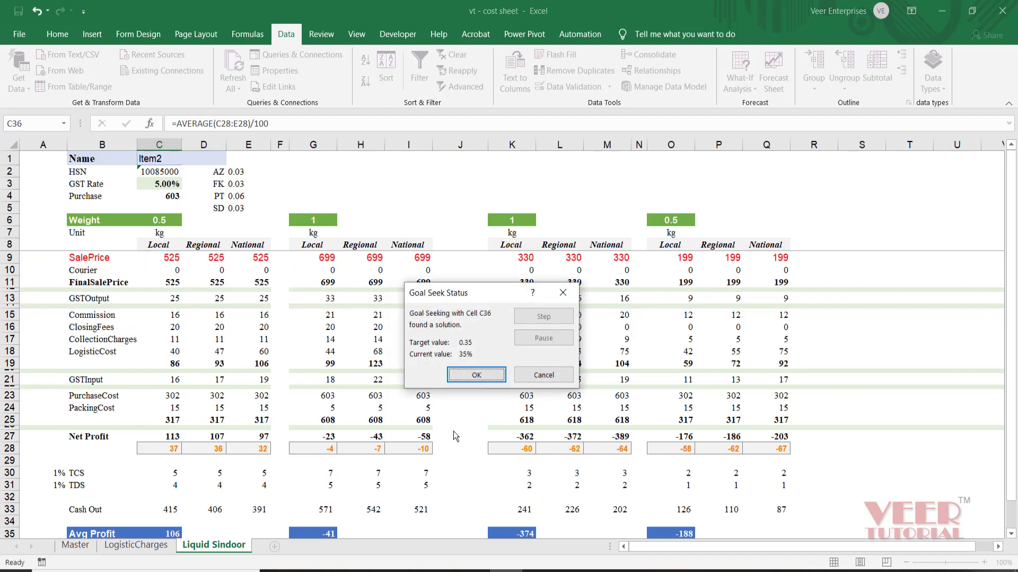
left_click(486, 373)
- Review the first block's Avg Profit %age in C36 and the Local SalePrice in C9 after the Goal Seek
scroll(398, 428, "down", 4)
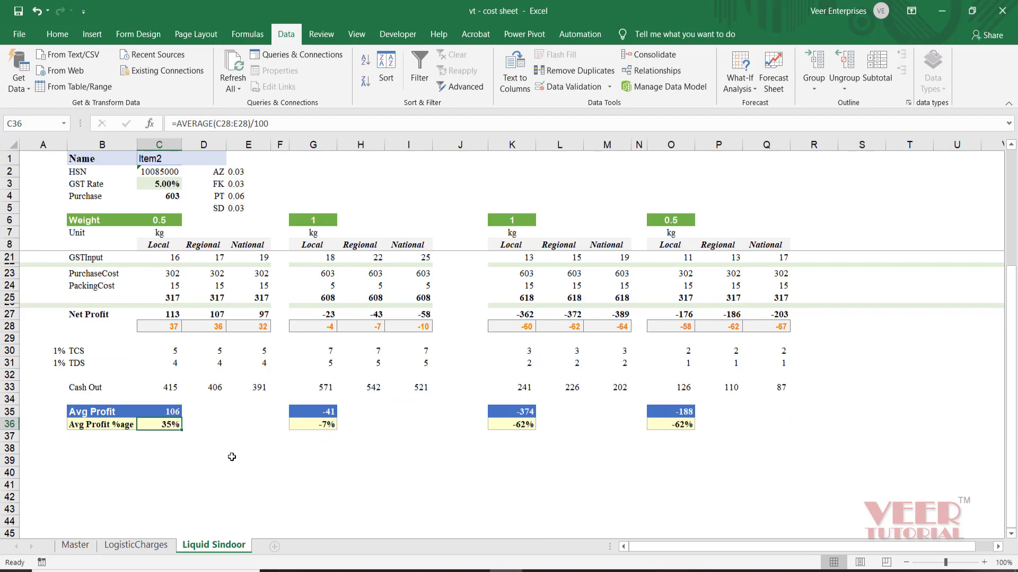
scroll(231, 457, "up", 4)
scroll(232, 457, "down", 1)
scroll(231, 456, "down", 1)
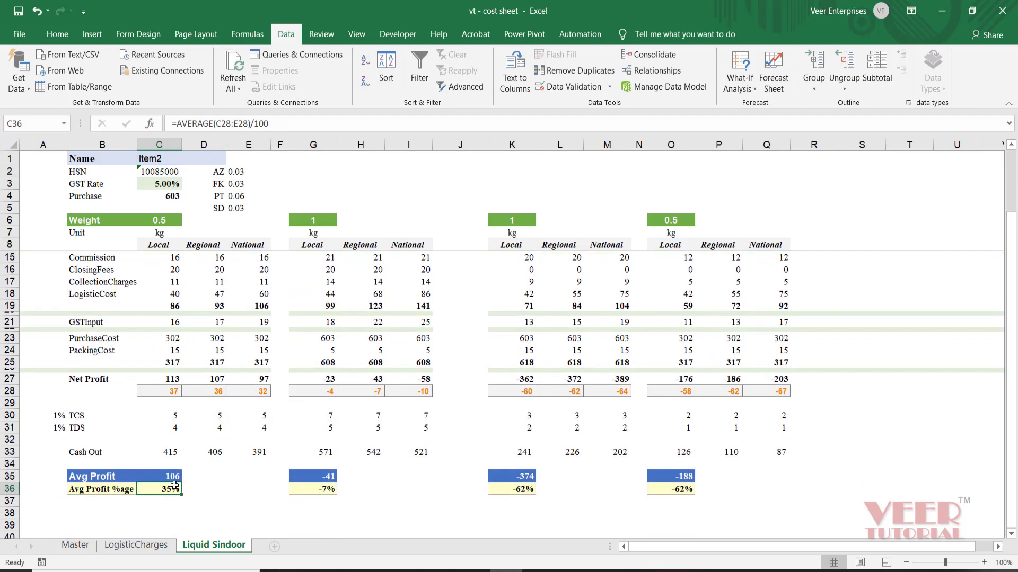
scroll(232, 483, "up", 2)
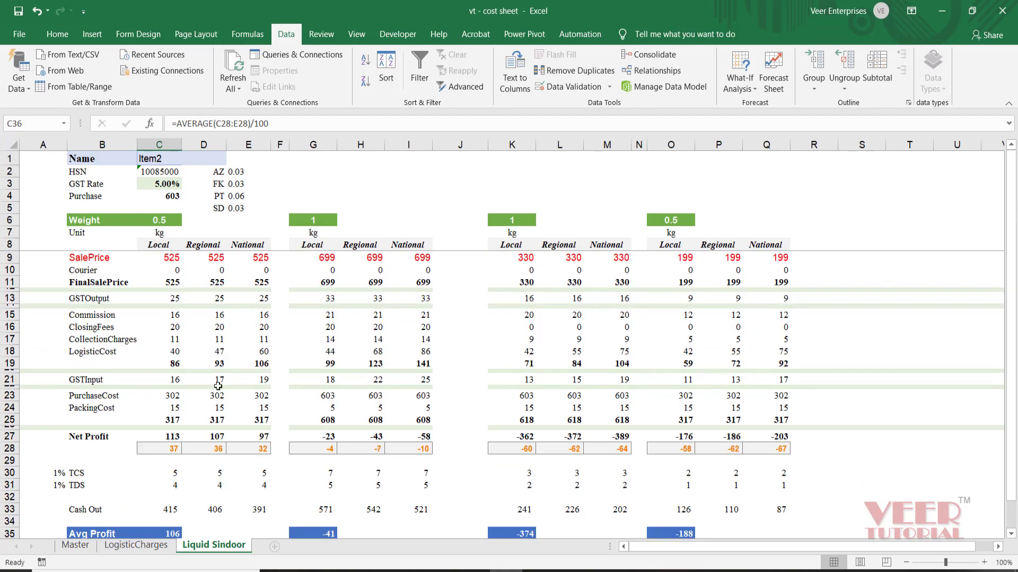
left_click(176, 260)
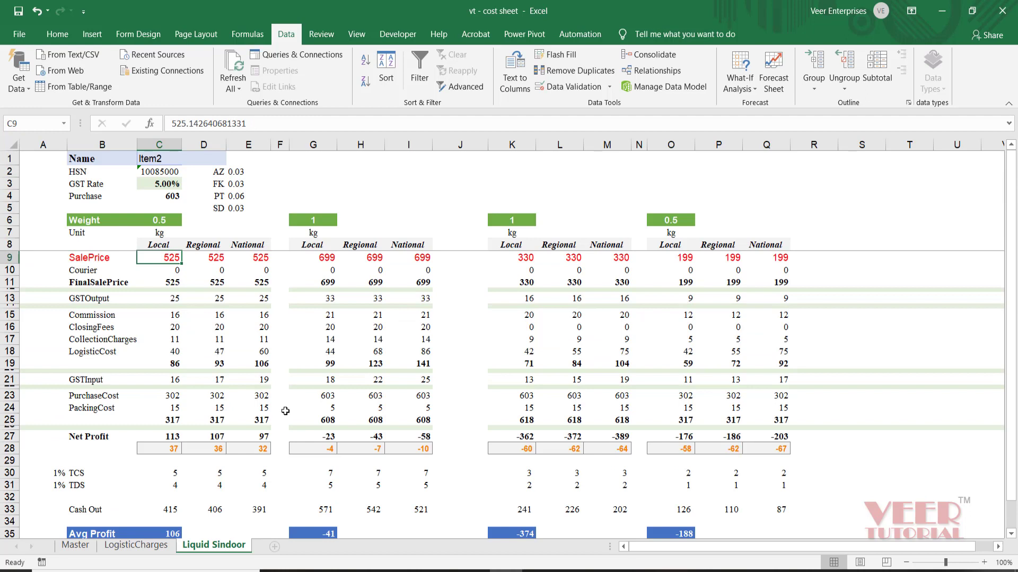